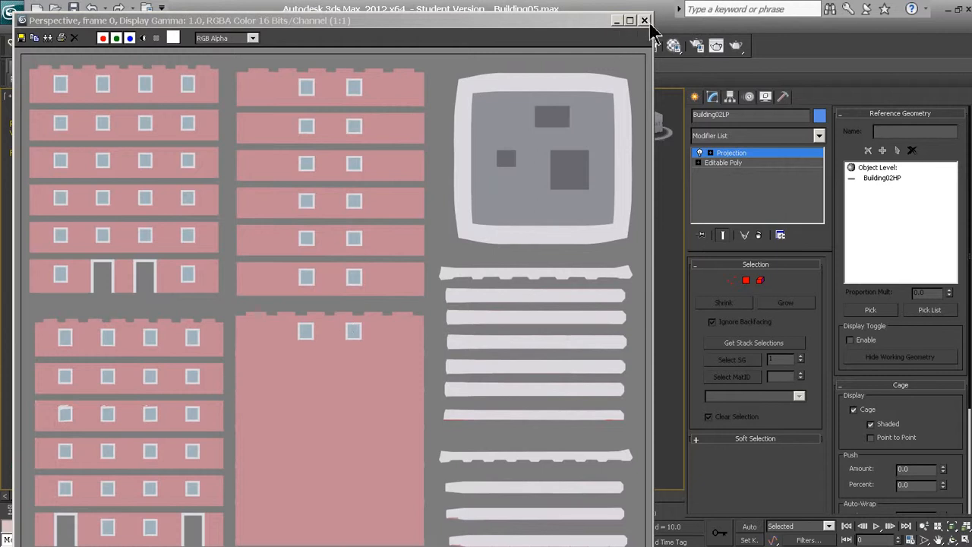
Step: Close the rendered texture window, switch to Photoshop and browse the J: drive for a file to open
{"action": "left_click", "coordinate": [644, 20]}
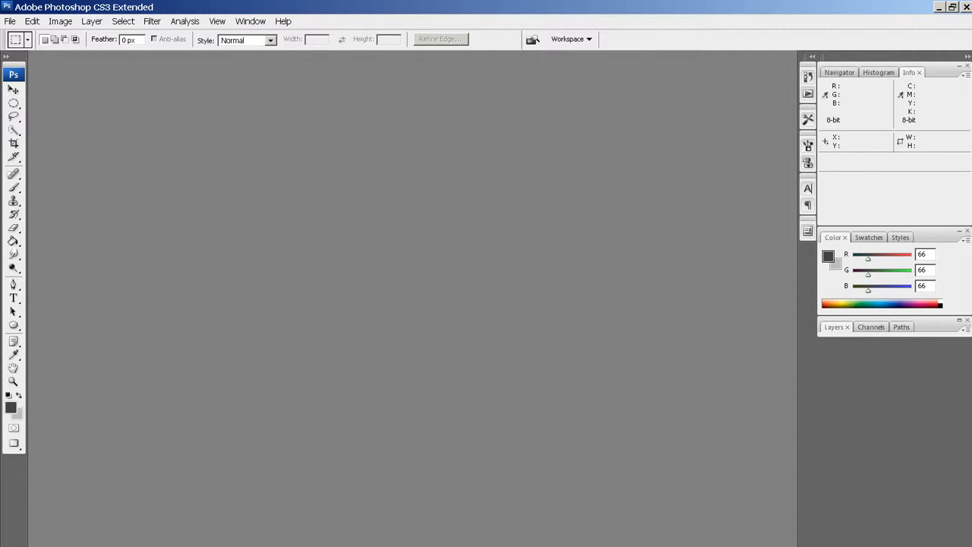
{"action": "left_click", "coordinate": [11, 20]}
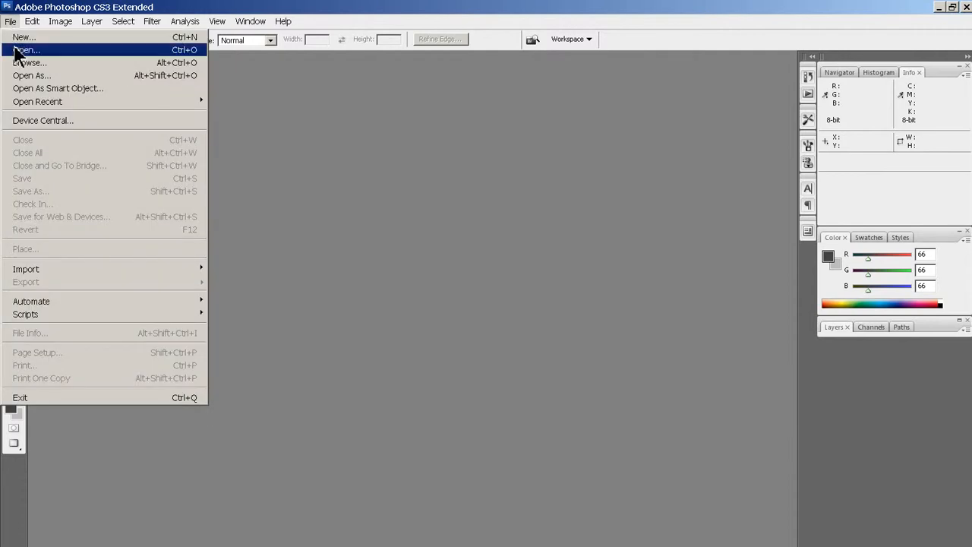
{"action": "left_click", "coordinate": [23, 50]}
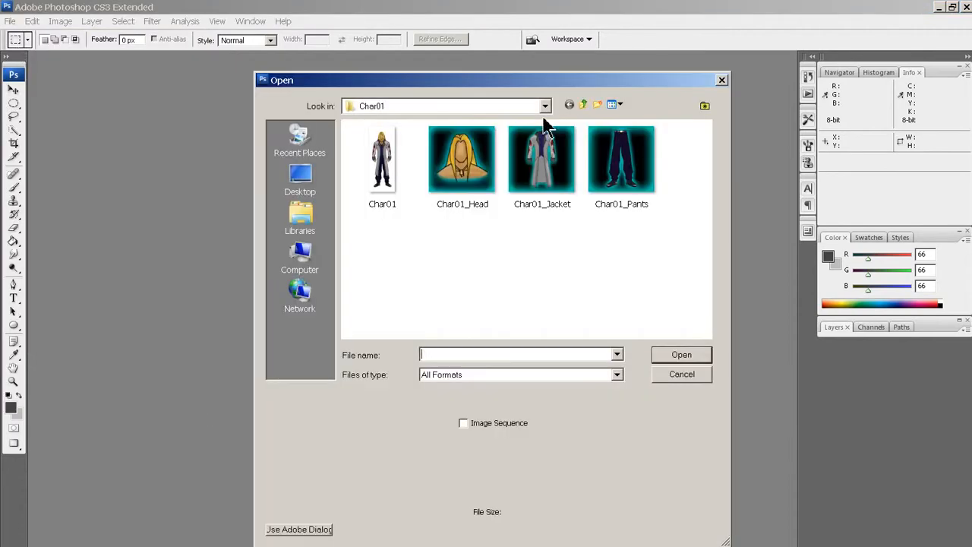
{"action": "left_click", "coordinate": [583, 104]}
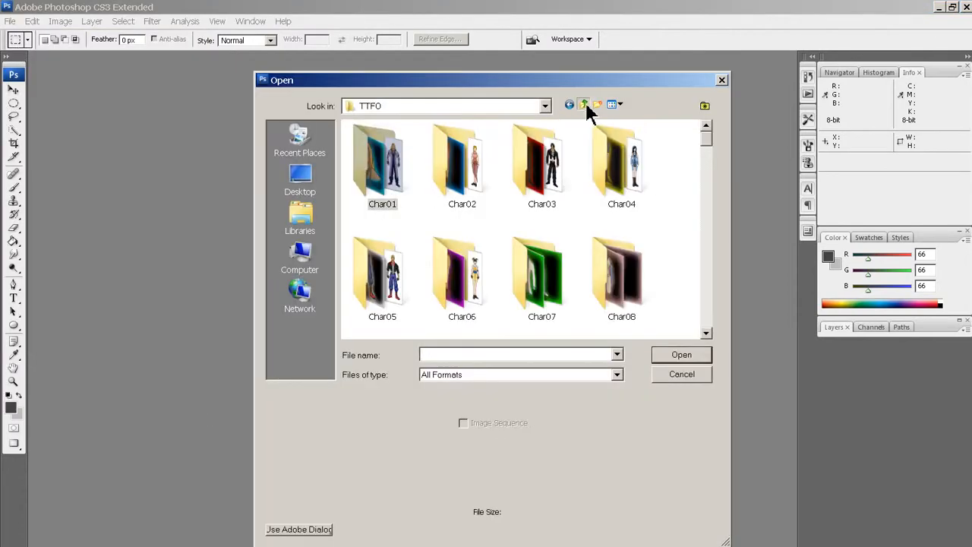
{"action": "left_click", "coordinate": [583, 105]}
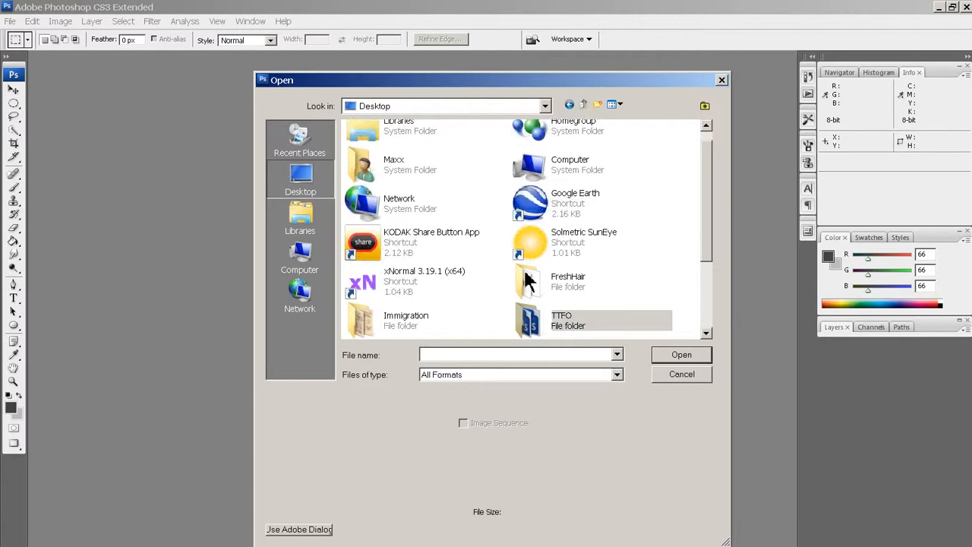
{"action": "scroll", "coordinate": [712, 222], "scroll_direction": "up", "scroll_amount": 1}
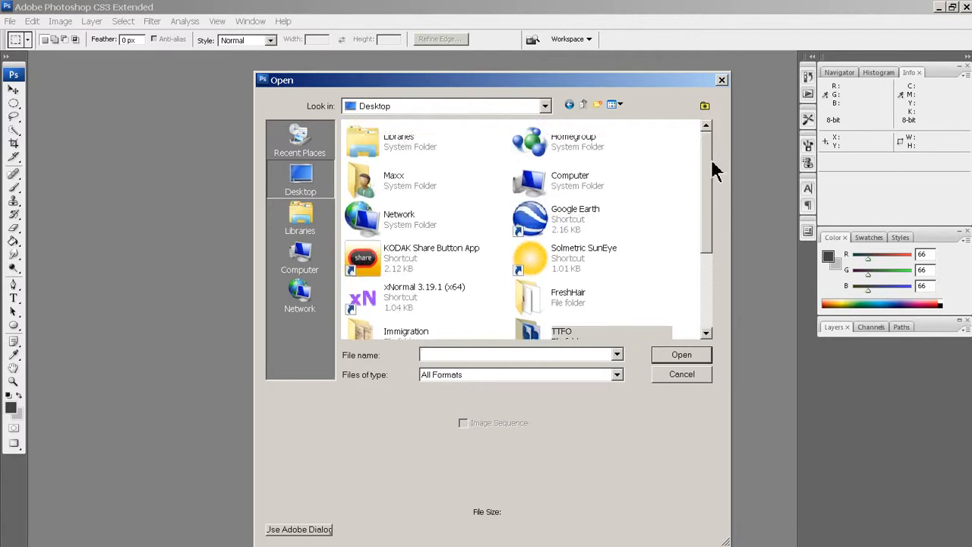
{"action": "double_click", "coordinate": [530, 188]}
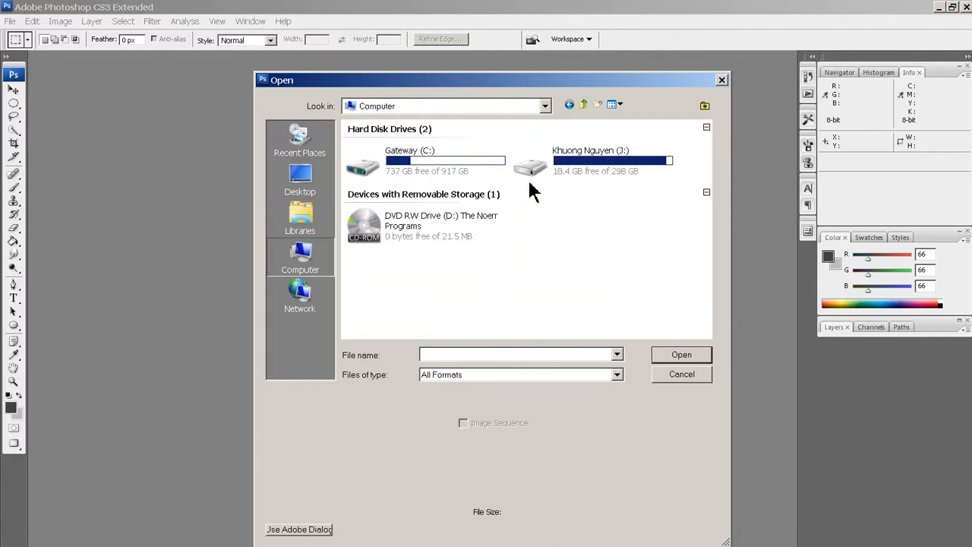
{"action": "left_click", "coordinate": [606, 175]}
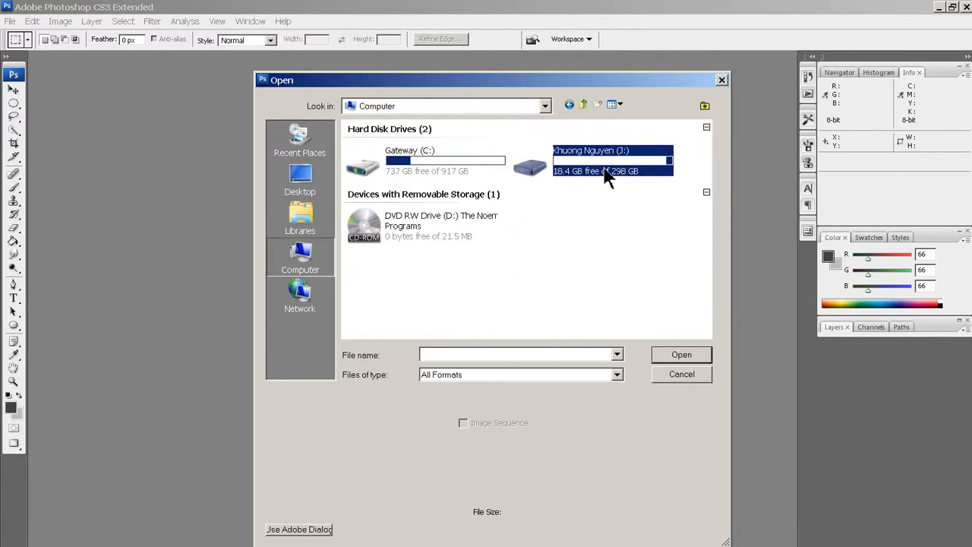
{"action": "double_click", "coordinate": [545, 166]}
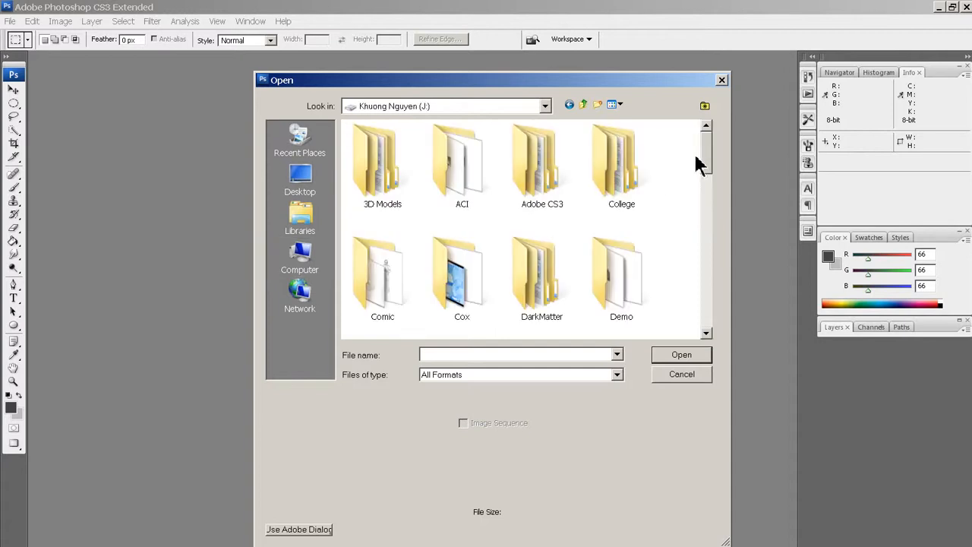
{"action": "mouse_move", "coordinate": [709, 161]}
{"action": "left_mouse_down"}
{"action": "mouse_move", "coordinate": [710, 176]}
{"action": "mouse_move", "coordinate": [711, 163]}
{"action": "left_mouse_up"}
{"action": "double_click", "coordinate": [562, 275]}
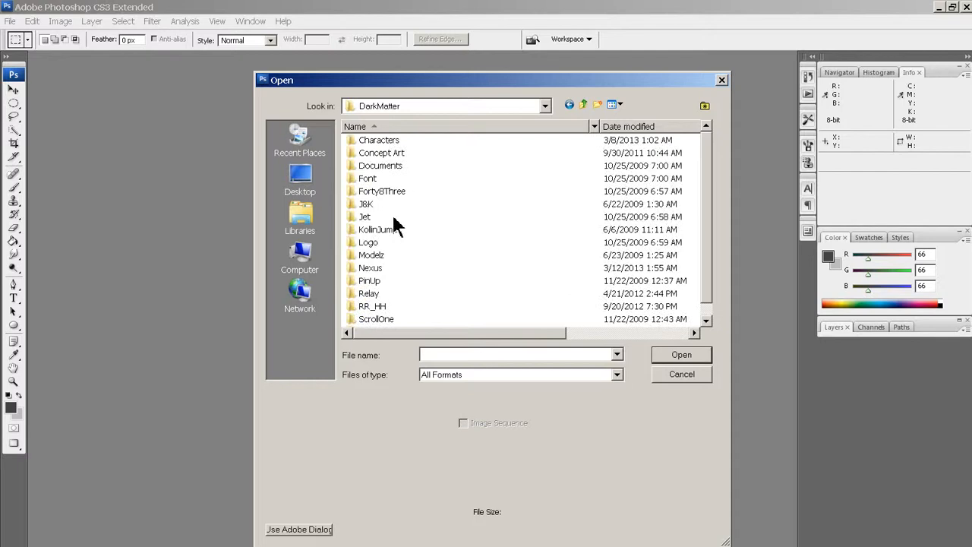
{"action": "left_click", "coordinate": [582, 104]}
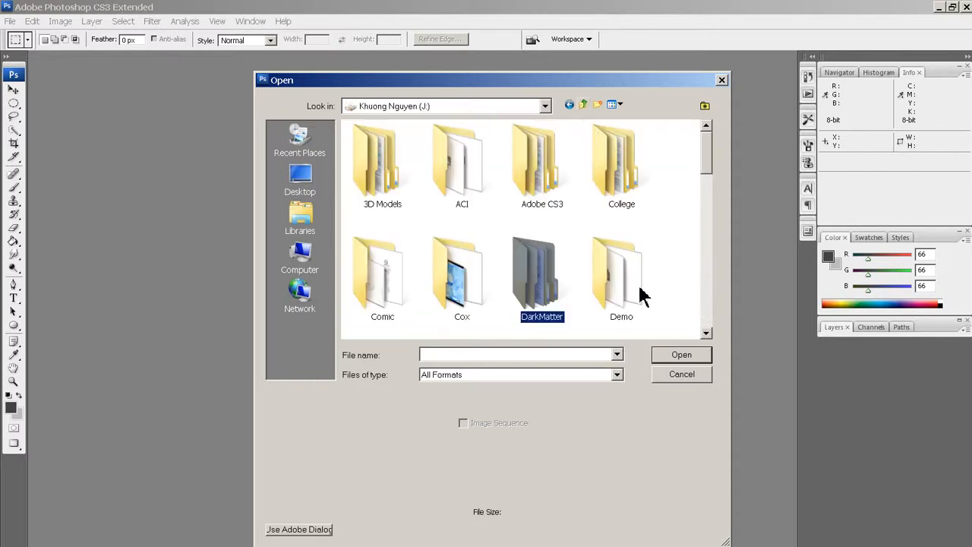
Step: Browse to the Textures folder of Building02, inside DMFiles, Environment, Buildings
{"action": "left_click_drag", "start_coordinate": [705, 171], "coordinate": [707, 193]}
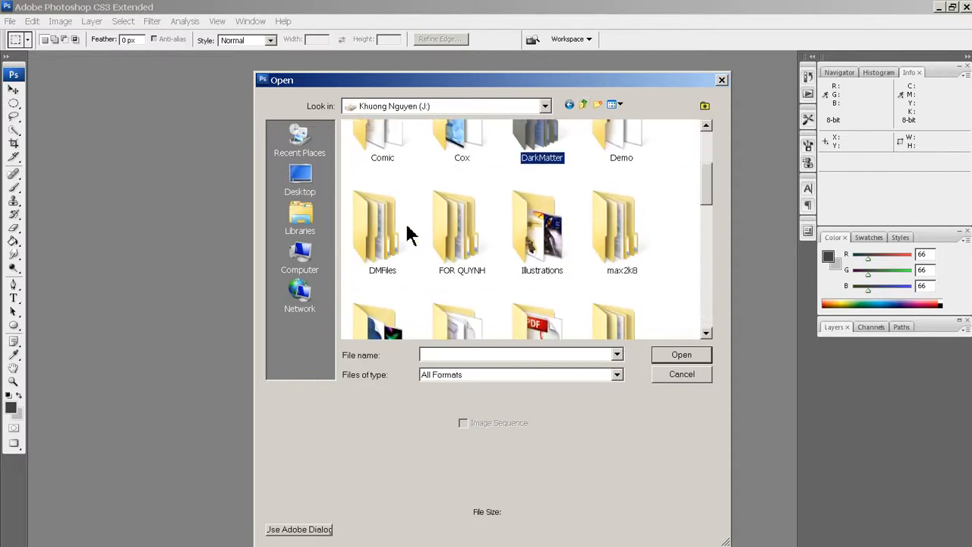
{"action": "double_click", "coordinate": [408, 228]}
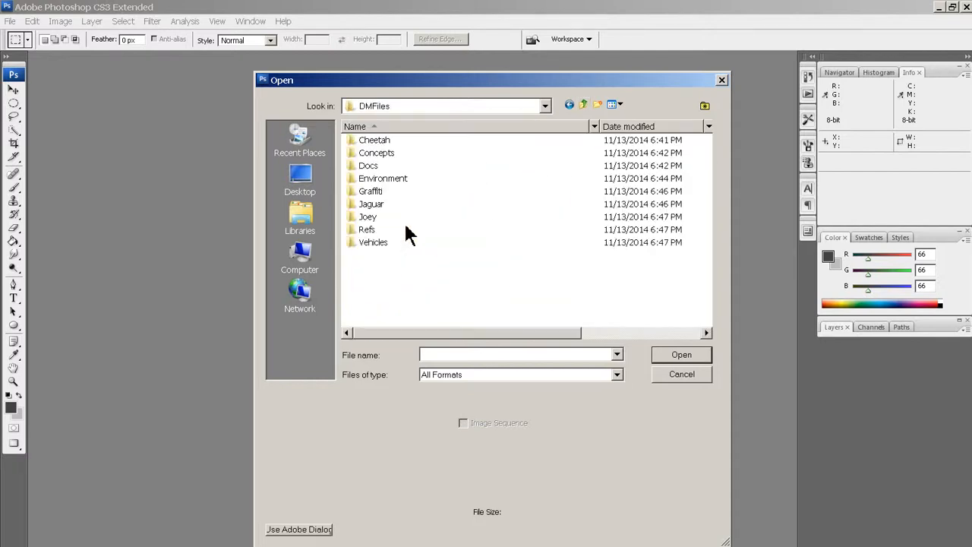
{"action": "left_click", "coordinate": [380, 171]}
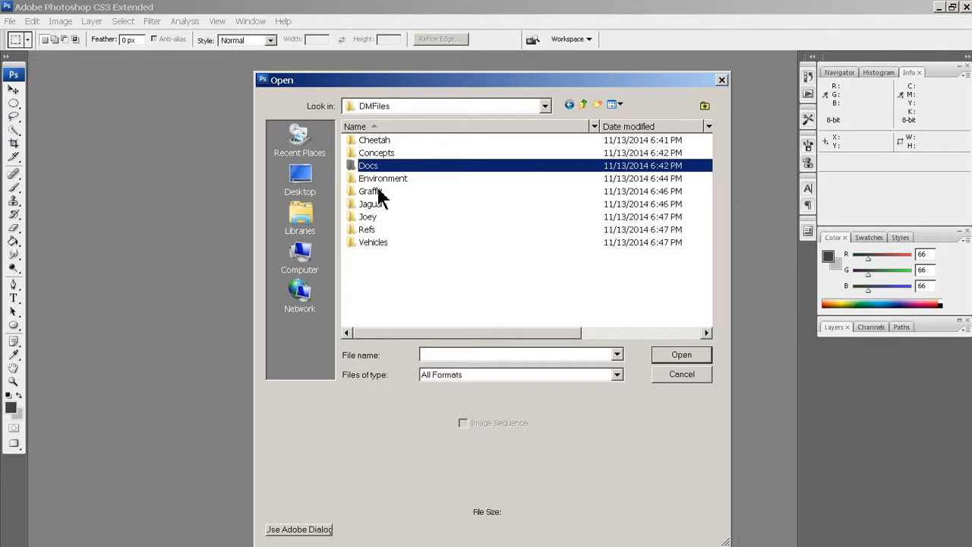
{"action": "double_click", "coordinate": [382, 178]}
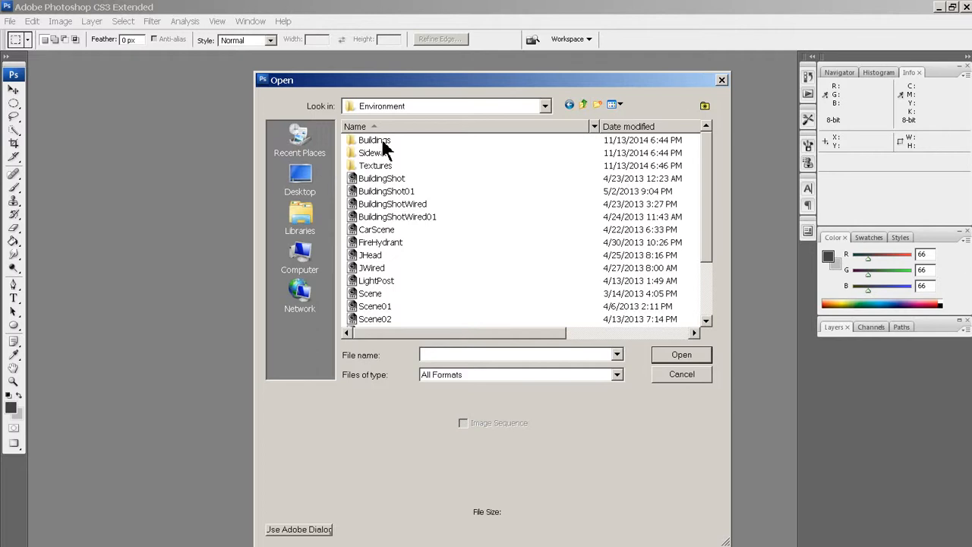
{"action": "double_click", "coordinate": [382, 143]}
{"action": "double_click", "coordinate": [385, 154]}
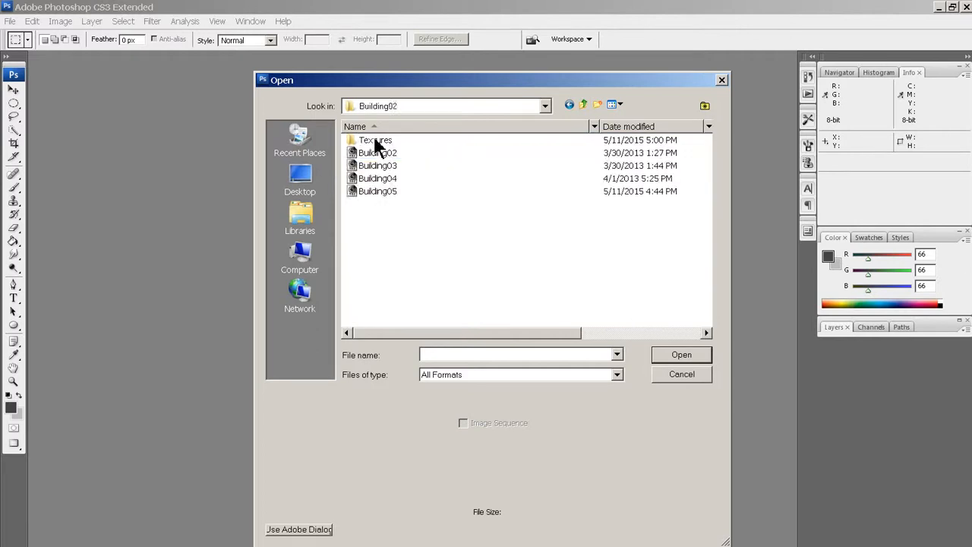
{"action": "double_click", "coordinate": [379, 143]}
Step: Limit the file list to PNG and open Building02LPDiffuseMap
{"action": "left_click_drag", "start_coordinate": [711, 187], "coordinate": [711, 294]}
{"action": "left_click", "coordinate": [617, 374]}
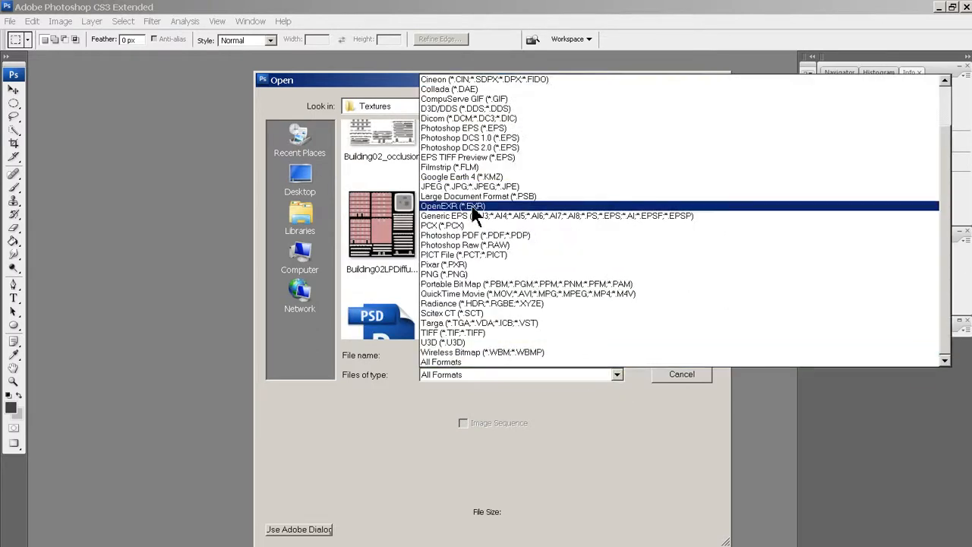
{"action": "left_click", "coordinate": [471, 273]}
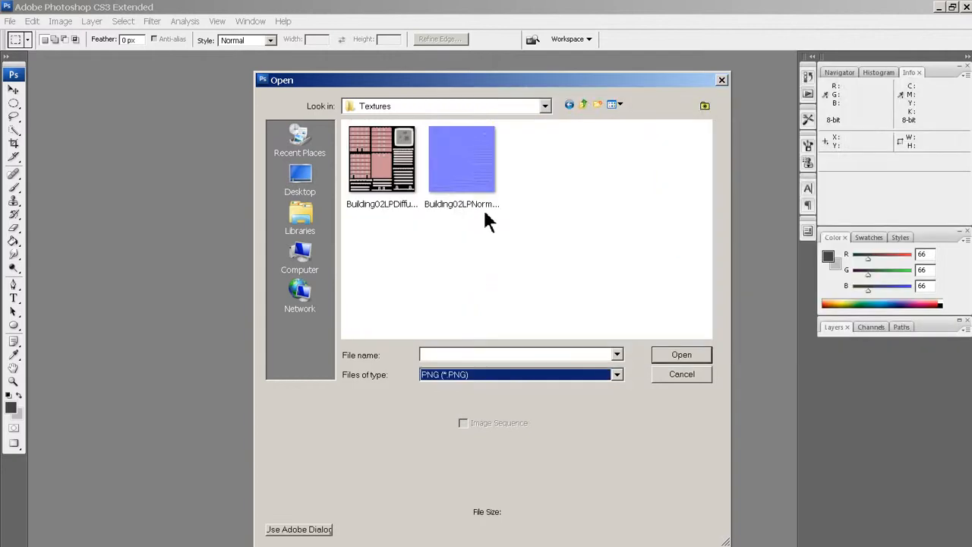
{"action": "left_click", "coordinate": [364, 174]}
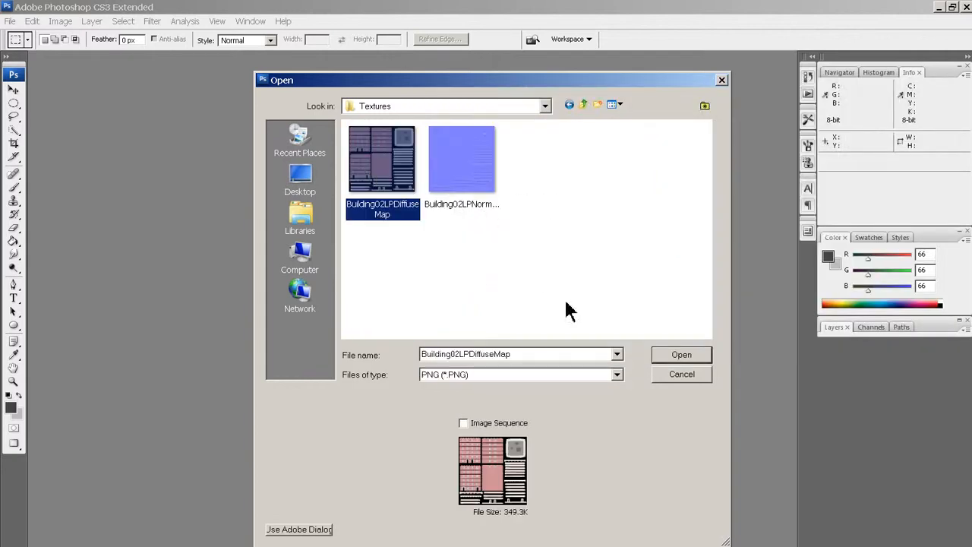
{"action": "left_click", "coordinate": [681, 354]}
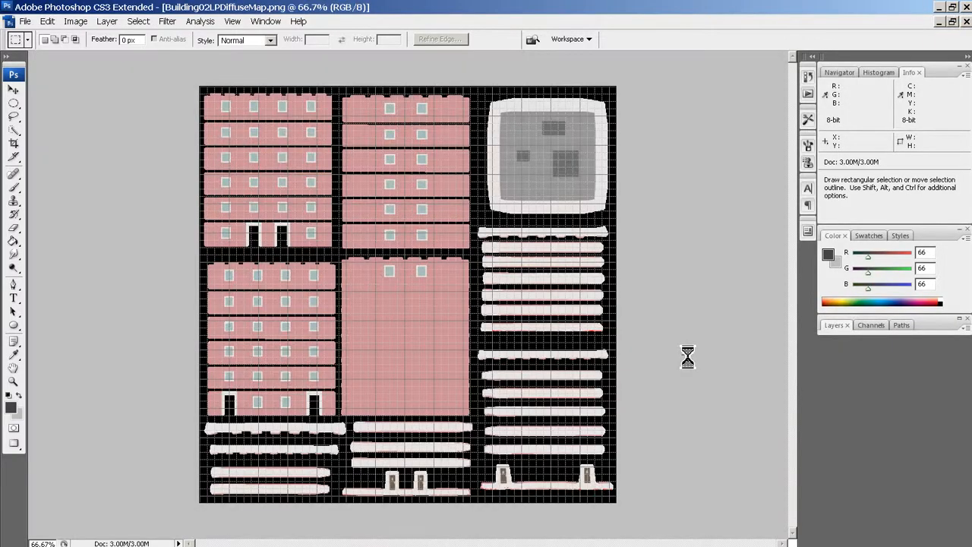
Step: Hide the grid overlay on the diffuse map and activate the Move tool
{"action": "left_click", "coordinate": [233, 20]}
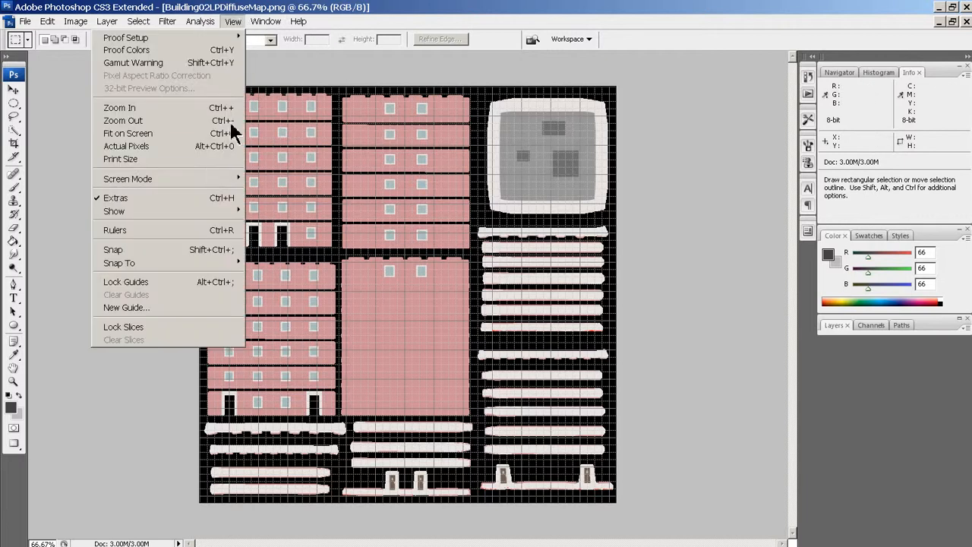
{"action": "left_click", "coordinate": [174, 201]}
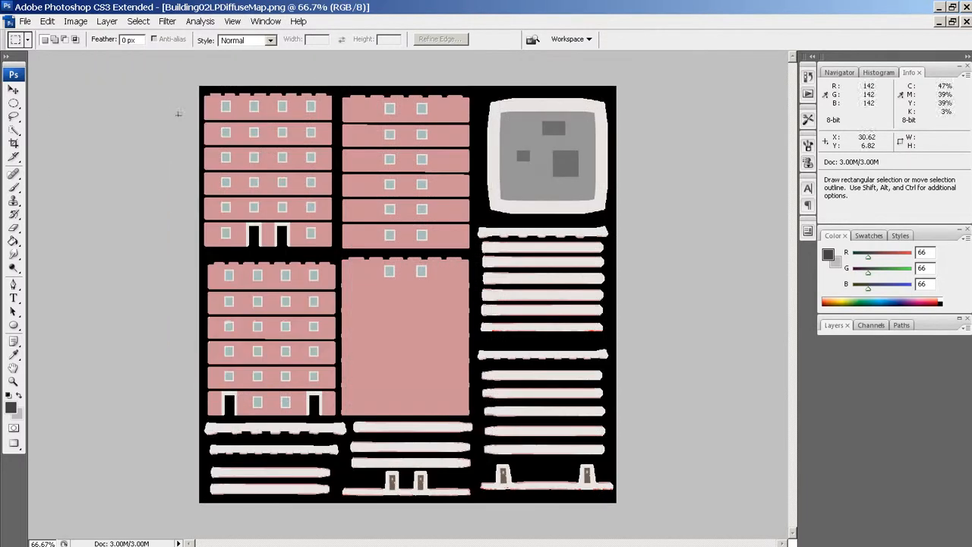
{"action": "left_click", "coordinate": [14, 90]}
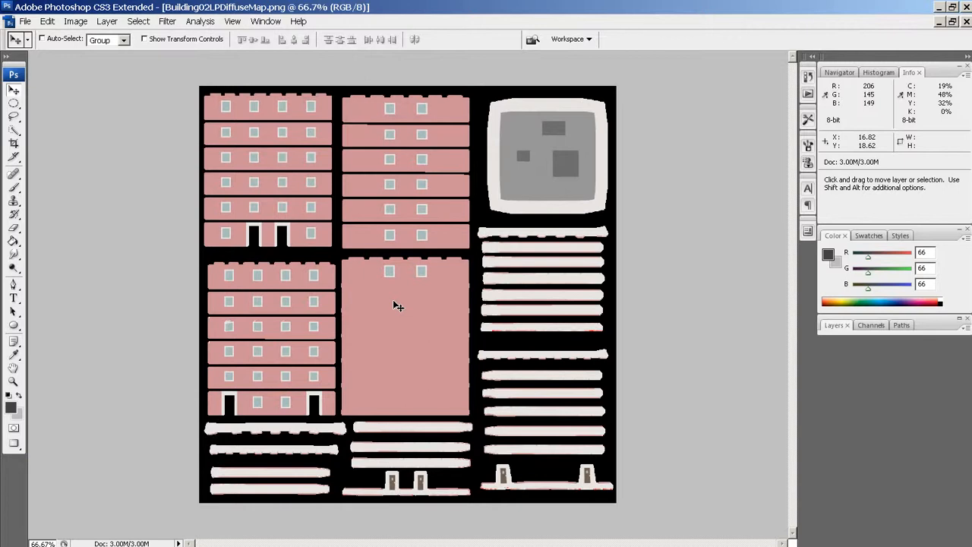
Step: Examine the wall and window areas of the diffuse map up close at 200% zoom
{"action": "key", "text": "ctrl+plus"}
{"action": "key", "text": "ctrl+plus"}
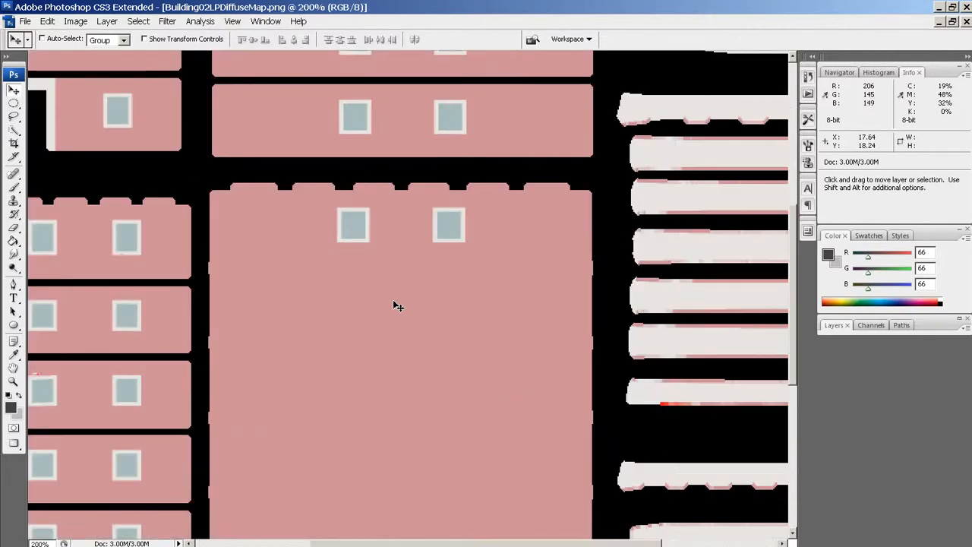
{"action": "key", "text": "space"}
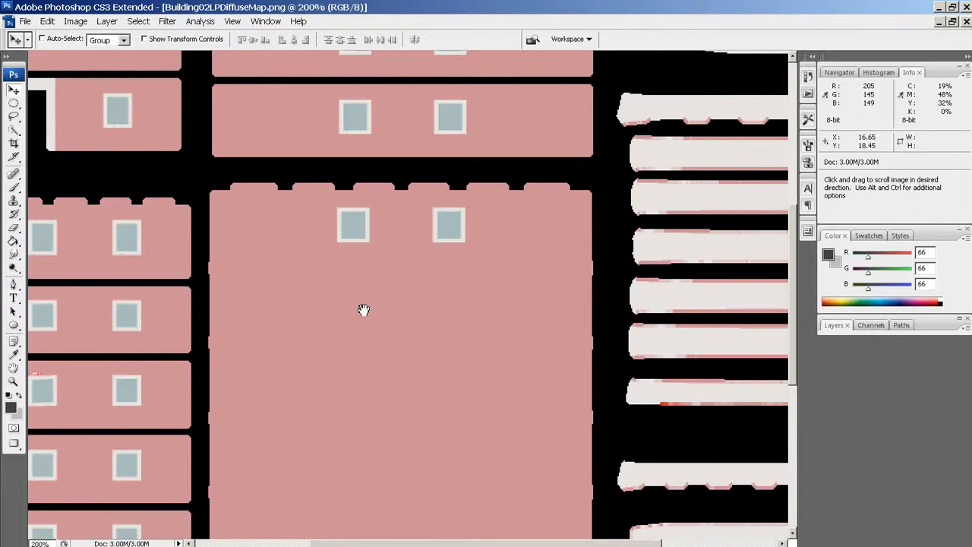
{"action": "left_click_drag", "start_coordinate": [364, 310], "coordinate": [425, 319]}
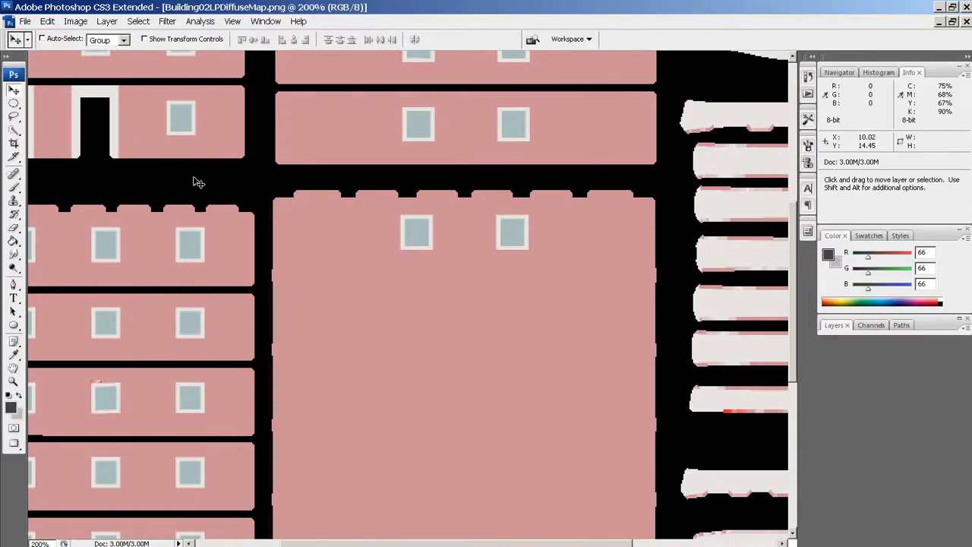
{"action": "key", "text": "ctrl+minus"}
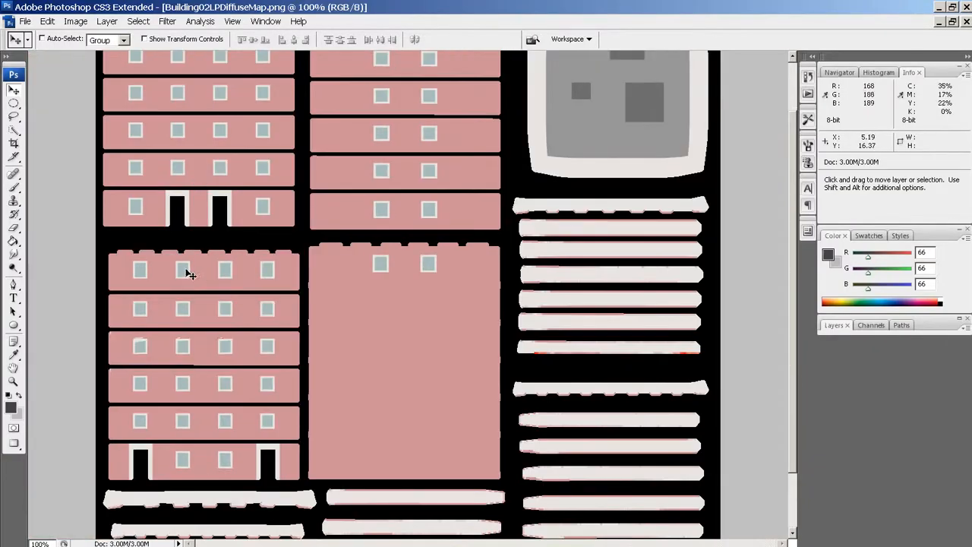
Step: Paint short dark grey test strokes beside the end windows on the two upper floors of the lower-left facade with a size 5 brush
{"action": "left_click", "coordinate": [13, 186]}
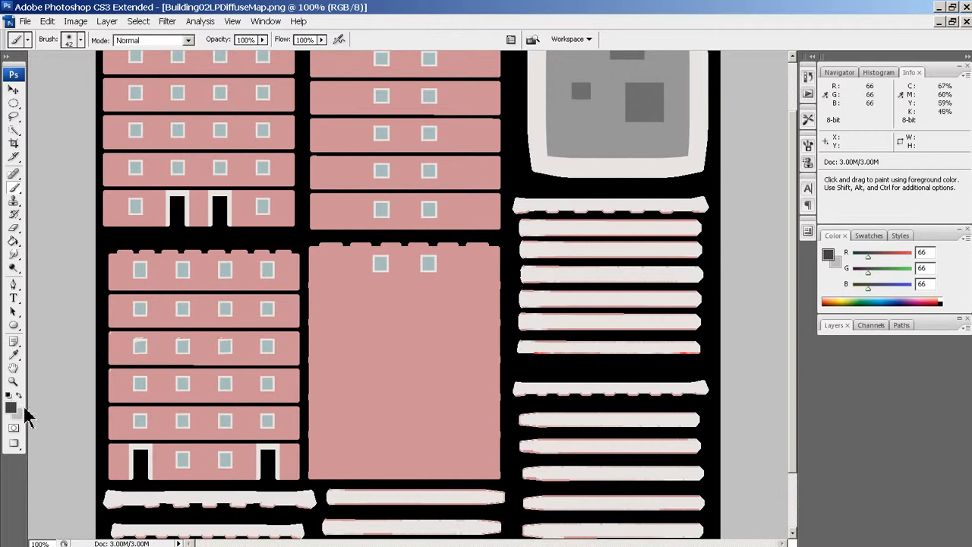
{"action": "right_click", "coordinate": [295, 346]}
{"action": "mouse_move", "coordinate": [326, 373]}
{"action": "left_mouse_down"}
{"action": "mouse_move", "coordinate": [318, 383]}
{"action": "mouse_move", "coordinate": [309, 375]}
{"action": "left_mouse_up"}
{"action": "left_click", "coordinate": [293, 303]}
{"action": "left_click_drag", "start_coordinate": [293, 304], "coordinate": [287, 318]}
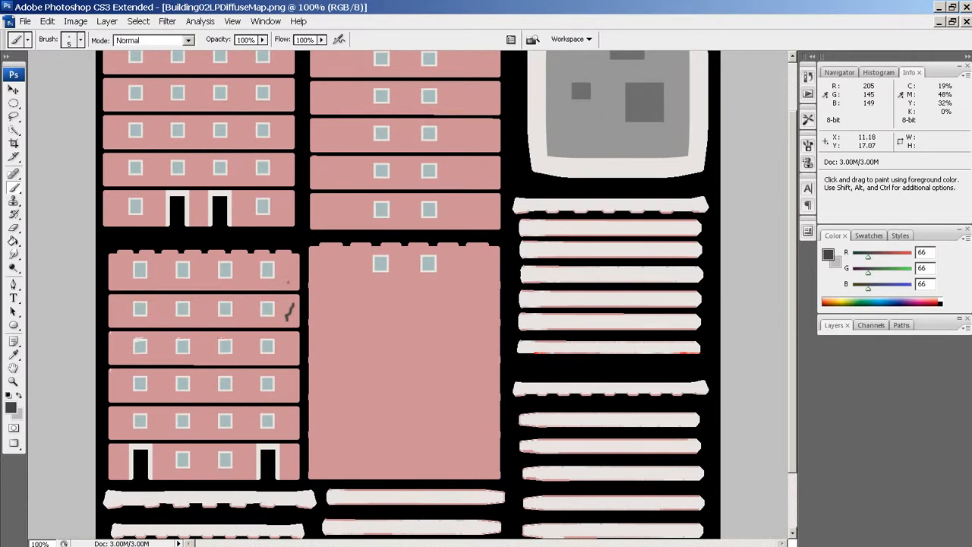
{"action": "left_click_drag", "start_coordinate": [287, 275], "coordinate": [287, 282]}
{"action": "scroll", "coordinate": [313, 220], "scroll_direction": "up", "scroll_amount": 1}
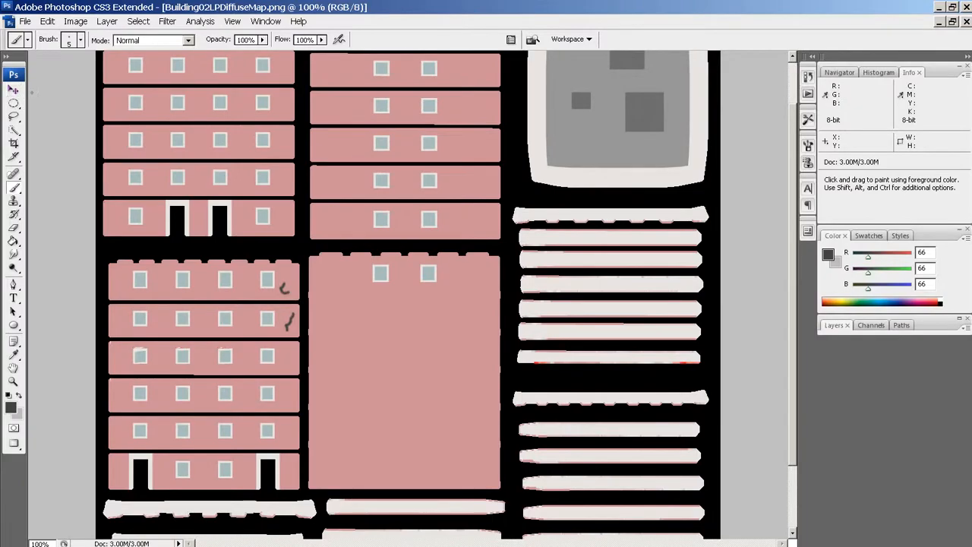
Step: Close the diffuse map without saving the brush marks and return to 3ds Max
{"action": "left_click", "coordinate": [15, 91]}
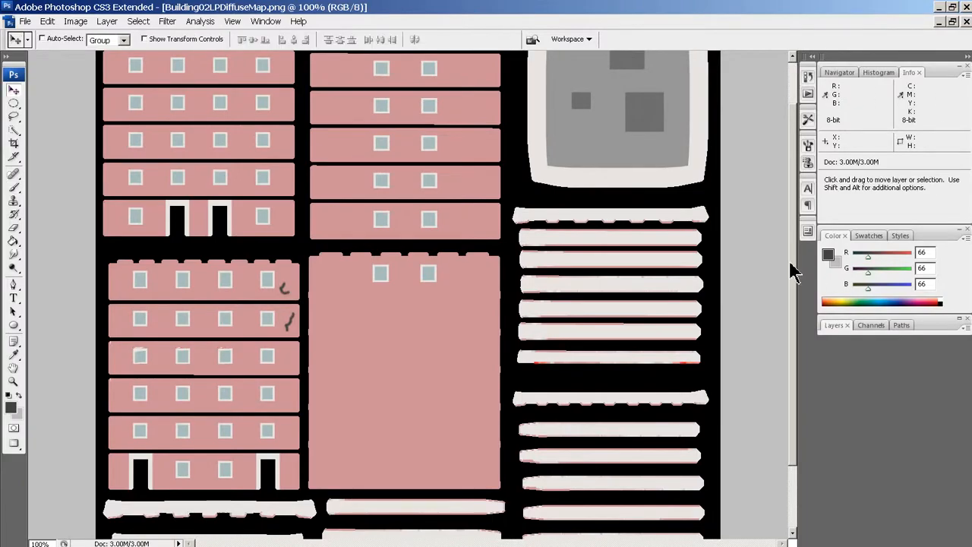
{"action": "left_click_drag", "start_coordinate": [790, 262], "coordinate": [829, 460]}
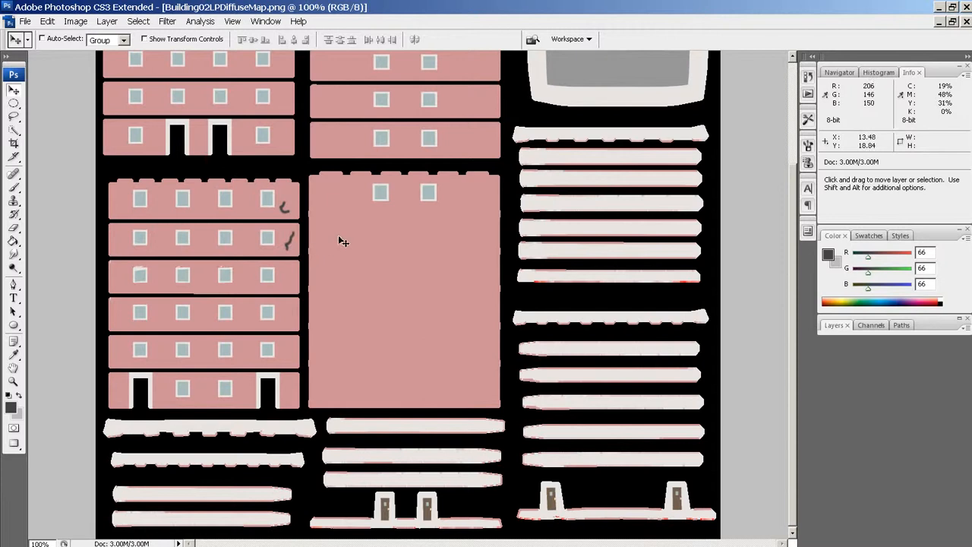
{"action": "scroll", "coordinate": [397, 269], "scroll_direction": "up", "scroll_amount": 5}
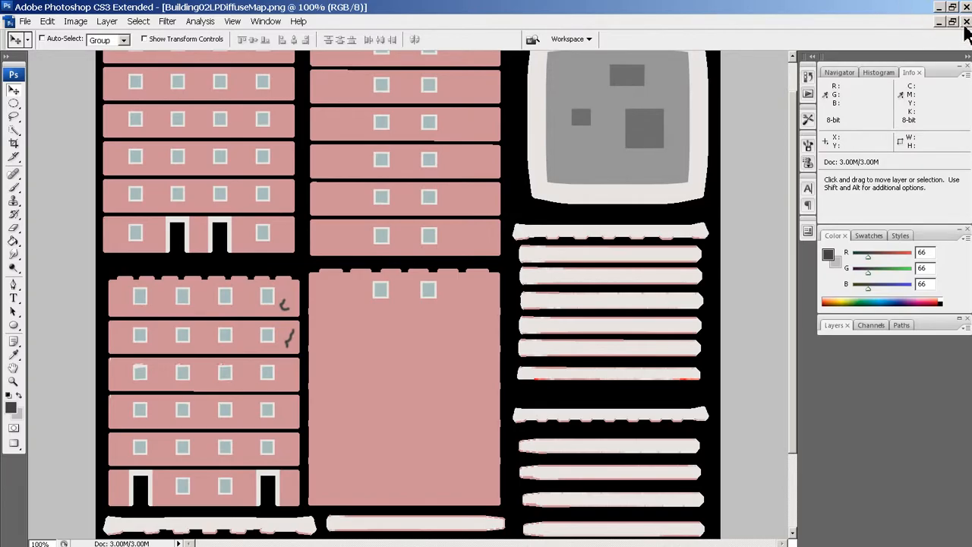
{"action": "left_click", "coordinate": [967, 21]}
{"action": "left_click", "coordinate": [502, 219]}
{"action": "left_click", "coordinate": [941, 7]}
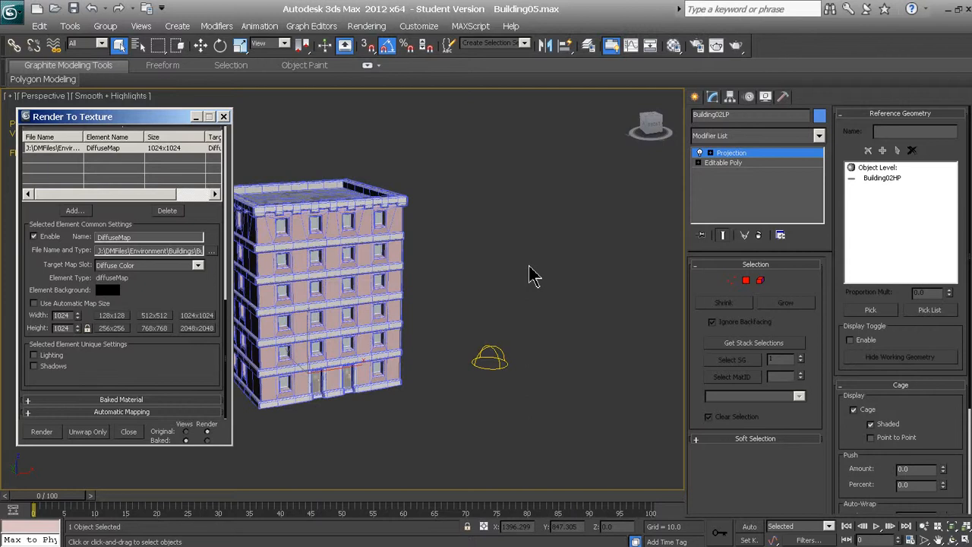
Step: Delete the skylight beside the building and inspect the high-poly building from another angle
{"action": "left_click", "coordinate": [492, 365]}
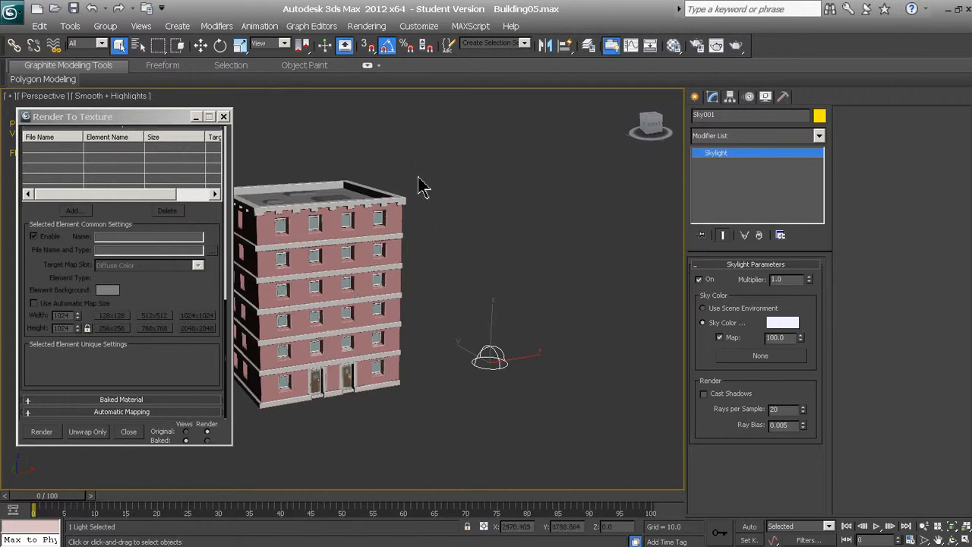
{"action": "key", "text": "Delete"}
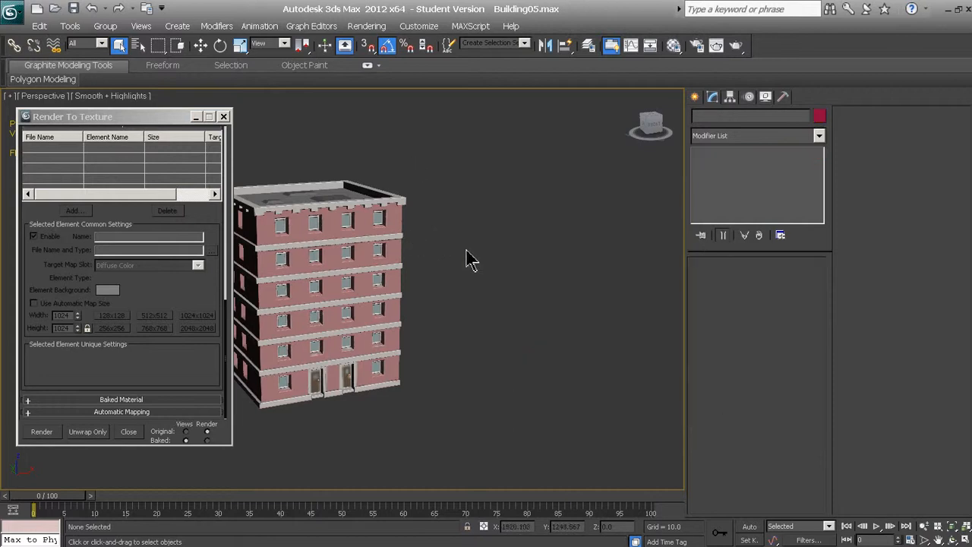
{"action": "left_click", "coordinate": [396, 256]}
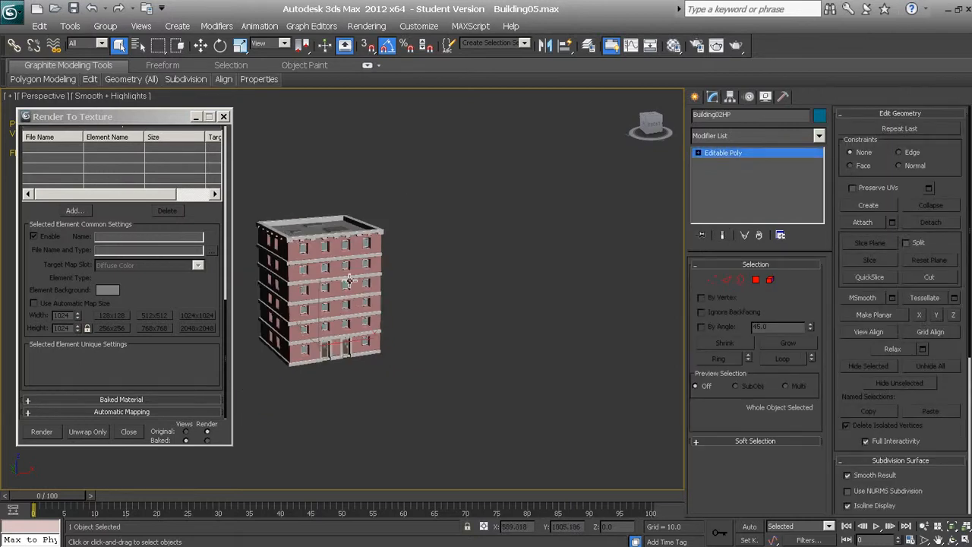
{"action": "middle_click_drag", "start_coordinate": [348, 282], "coordinate": [404, 297], "text": "alt"}
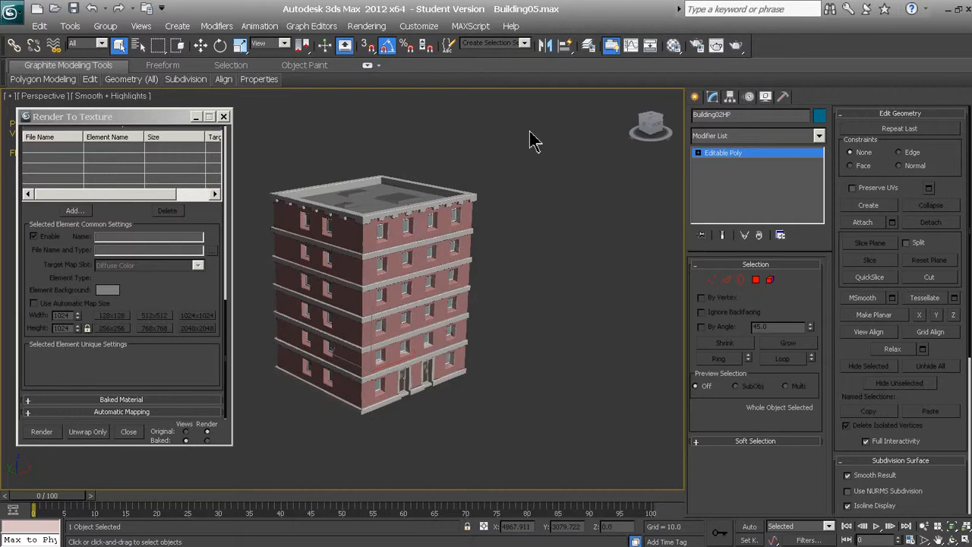
{"action": "scroll", "coordinate": [419, 213], "scroll_direction": "up", "scroll_amount": 4}
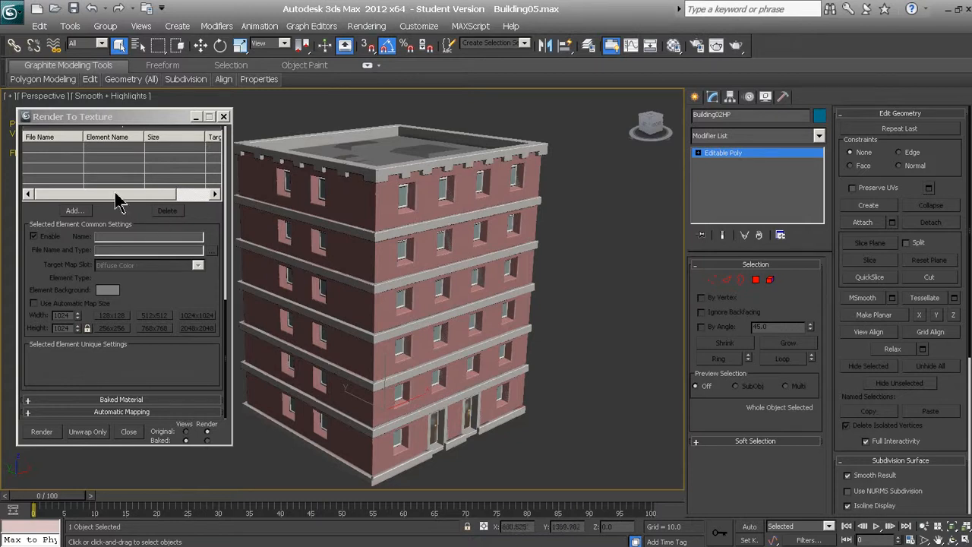
Step: Close the Render To Texture window with nothing selected and bring up the standard light creation options
{"action": "left_click", "coordinate": [409, 210]}
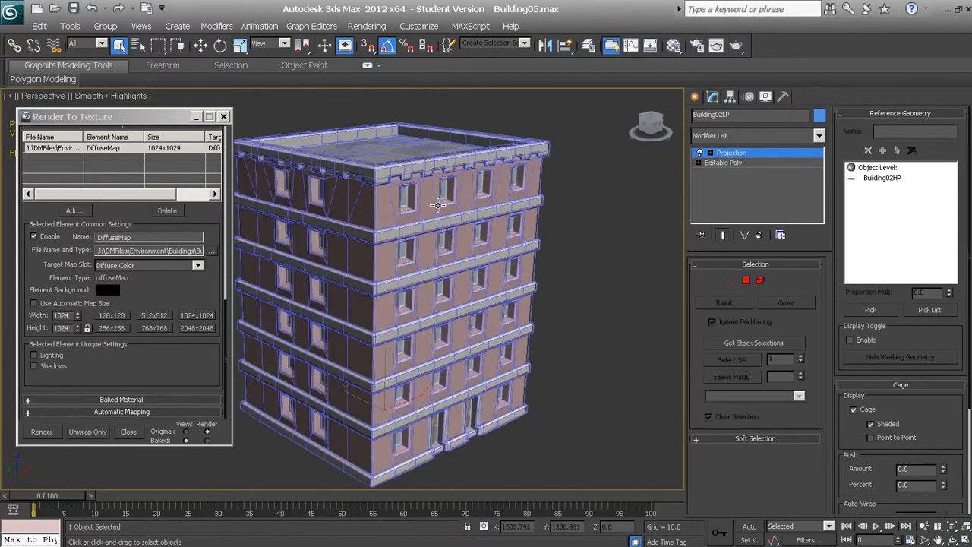
{"action": "scroll", "coordinate": [457, 230], "scroll_direction": "down", "scroll_amount": 3}
{"action": "middle_click_drag", "start_coordinate": [456, 233], "coordinate": [437, 268]}
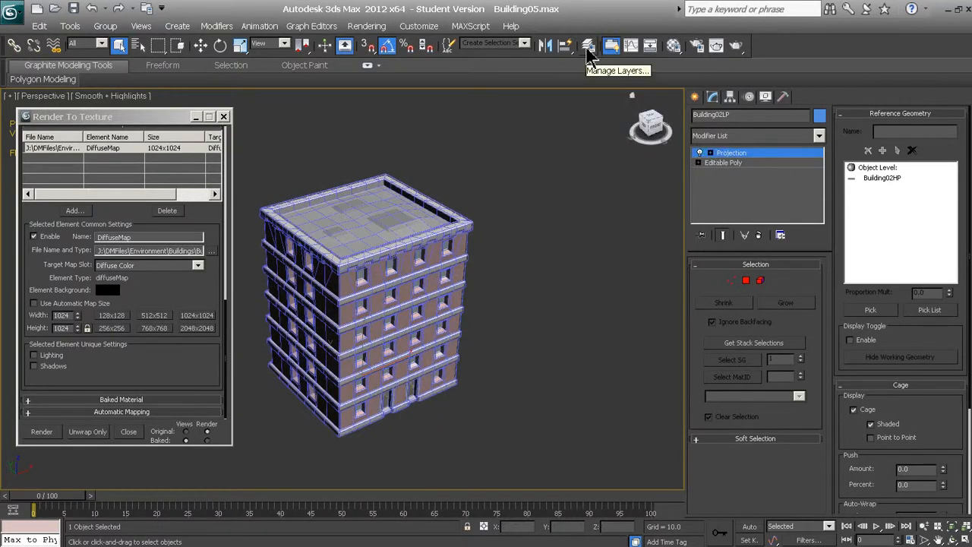
{"action": "left_click", "coordinate": [506, 145]}
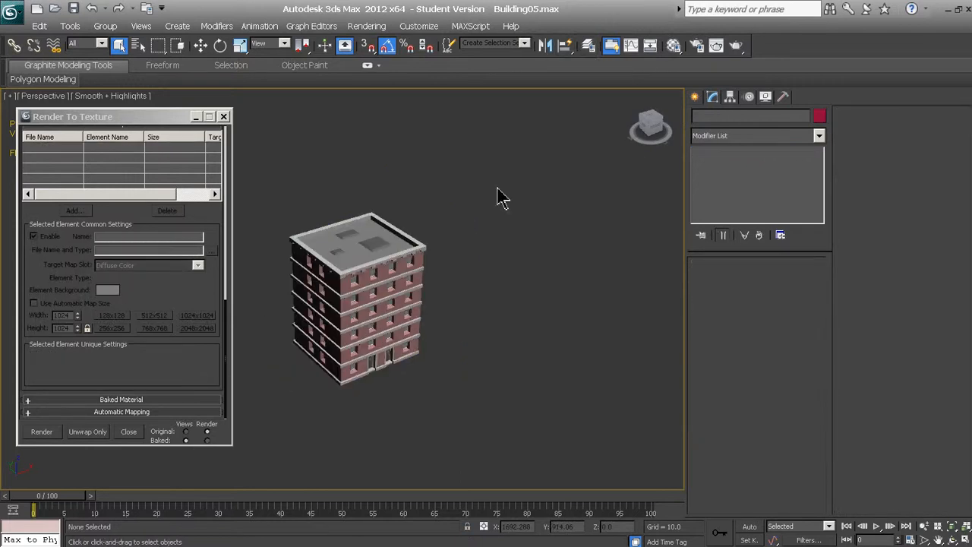
{"action": "left_click", "coordinate": [224, 117]}
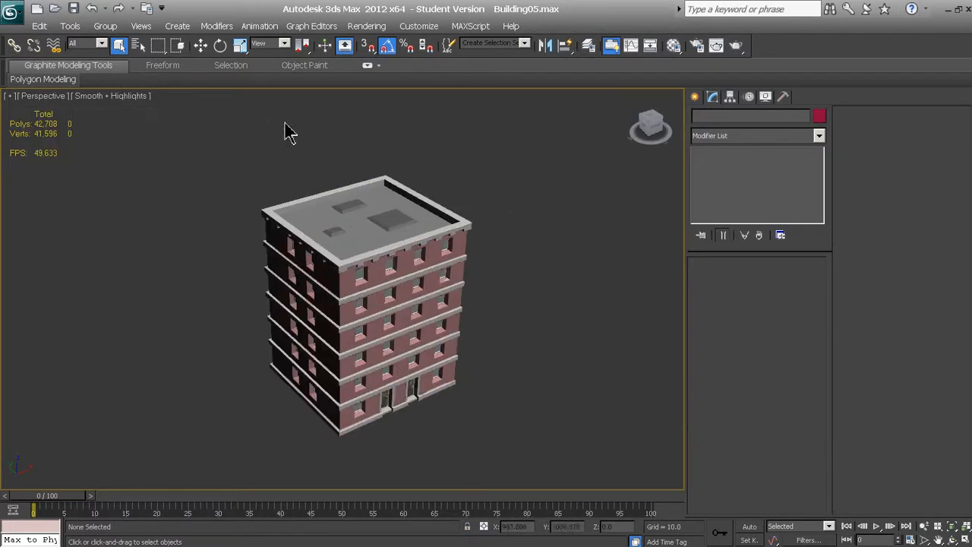
{"action": "left_click", "coordinate": [694, 97]}
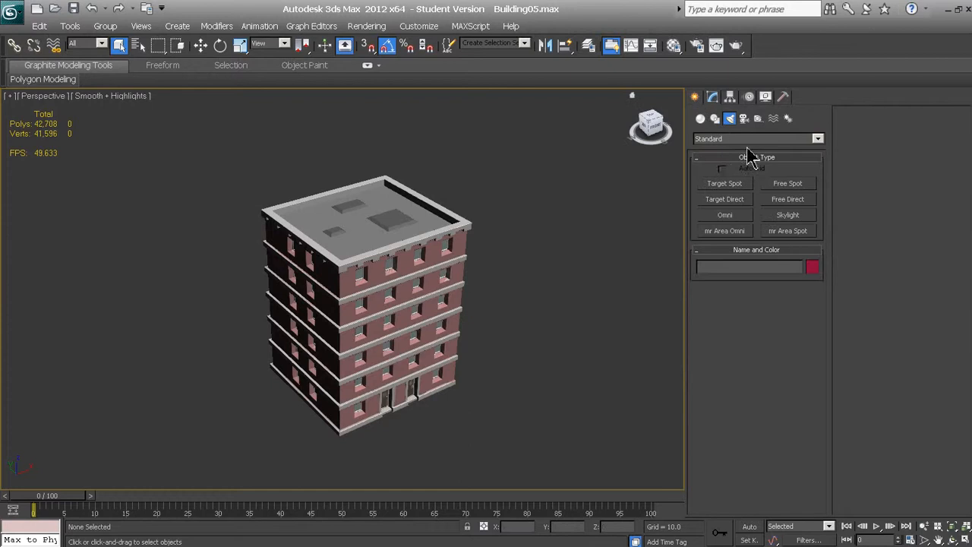
Step: Hide the Building2HP layer and close the layer manager
{"action": "left_click", "coordinate": [589, 46]}
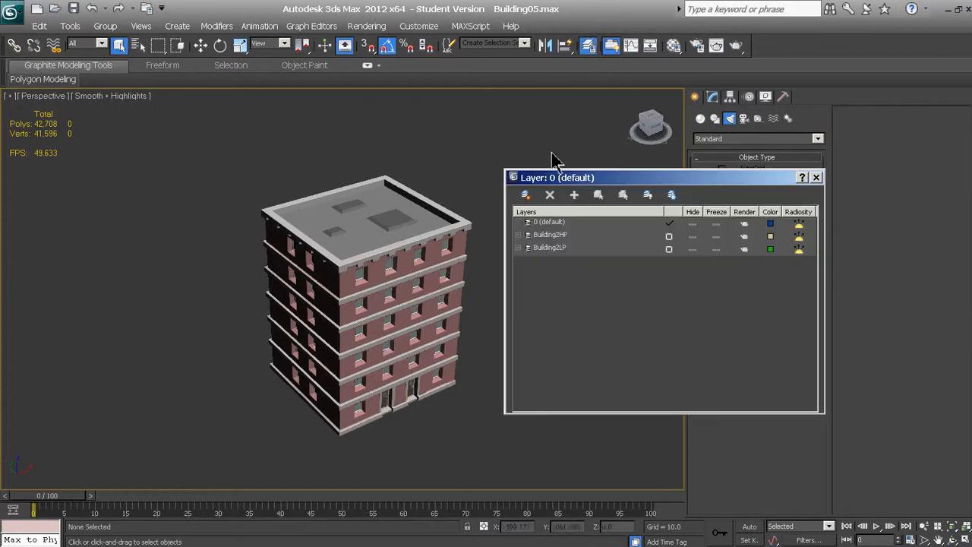
{"action": "left_click", "coordinate": [691, 236]}
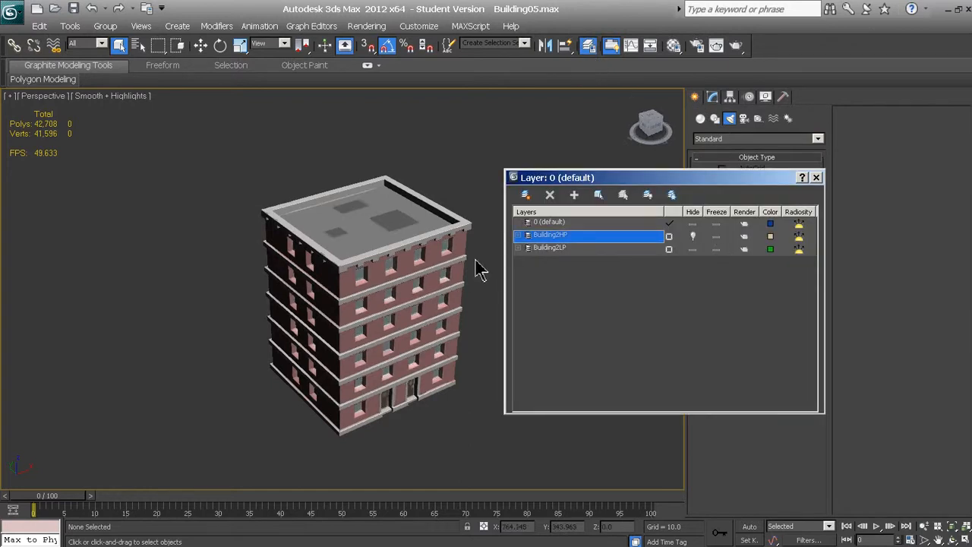
{"action": "middle_click_drag", "start_coordinate": [474, 262], "coordinate": [357, 237]}
{"action": "scroll", "coordinate": [365, 254], "scroll_direction": "up", "scroll_amount": 2}
{"action": "left_click", "coordinate": [815, 177]}
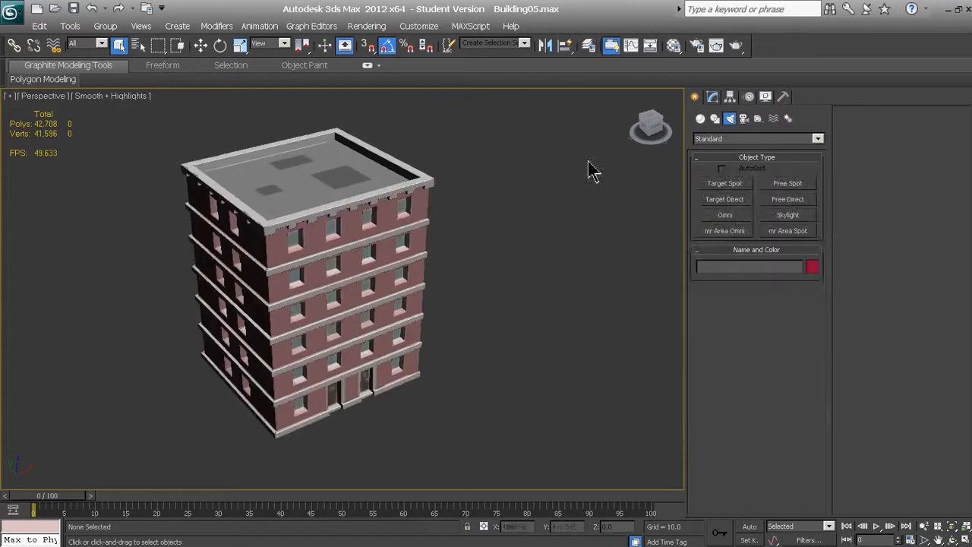
Step: Select the low-poly building and examine its facades and windows up close and from a distance
{"action": "left_click", "coordinate": [293, 225]}
{"action": "left_click", "coordinate": [511, 266]}
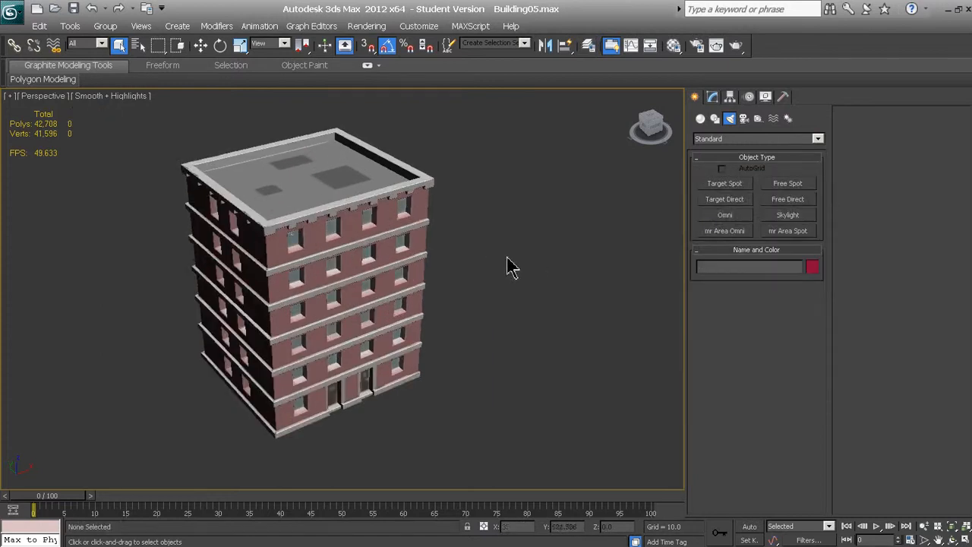
{"action": "left_click", "coordinate": [367, 221]}
{"action": "mouse_move", "coordinate": [341, 223]}
{"action": "middle_mouse_down", "text": "alt"}
{"action": "mouse_move", "coordinate": [361, 217]}
{"action": "mouse_move", "coordinate": [328, 221]}
{"action": "mouse_move", "coordinate": [339, 240]}
{"action": "middle_mouse_up", "text": "alt"}
{"action": "scroll", "coordinate": [339, 240], "scroll_direction": "up", "scroll_amount": 5}
{"action": "scroll", "coordinate": [352, 241], "scroll_direction": "down", "scroll_amount": 5}
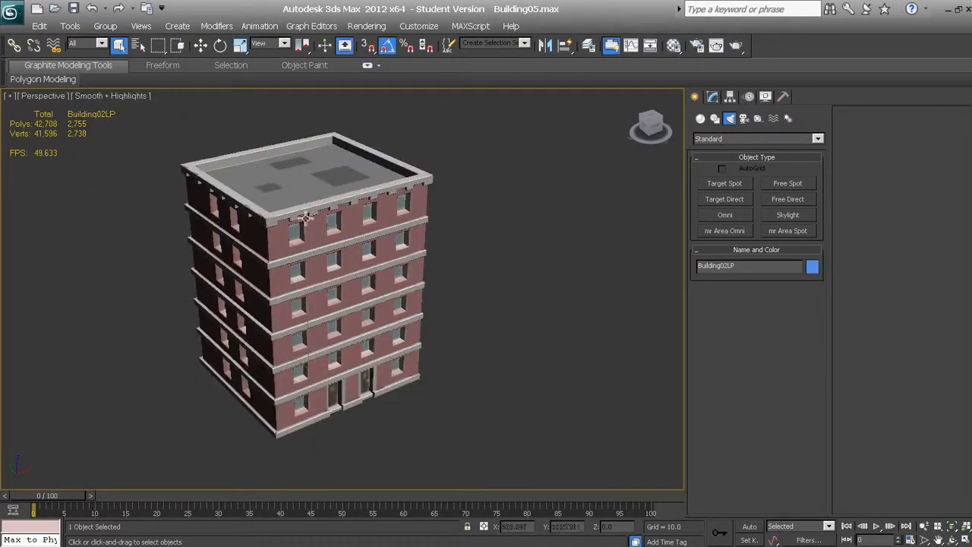
{"action": "scroll", "coordinate": [311, 222], "scroll_direction": "down", "scroll_amount": 2}
{"action": "scroll", "coordinate": [304, 249], "scroll_direction": "up", "scroll_amount": 3}
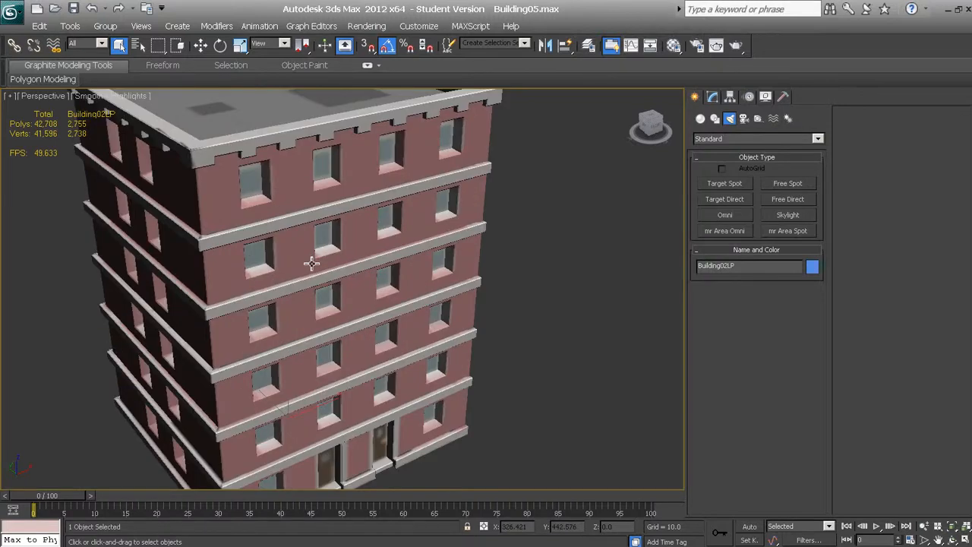
{"action": "scroll", "coordinate": [311, 263], "scroll_direction": "down", "scroll_amount": 3}
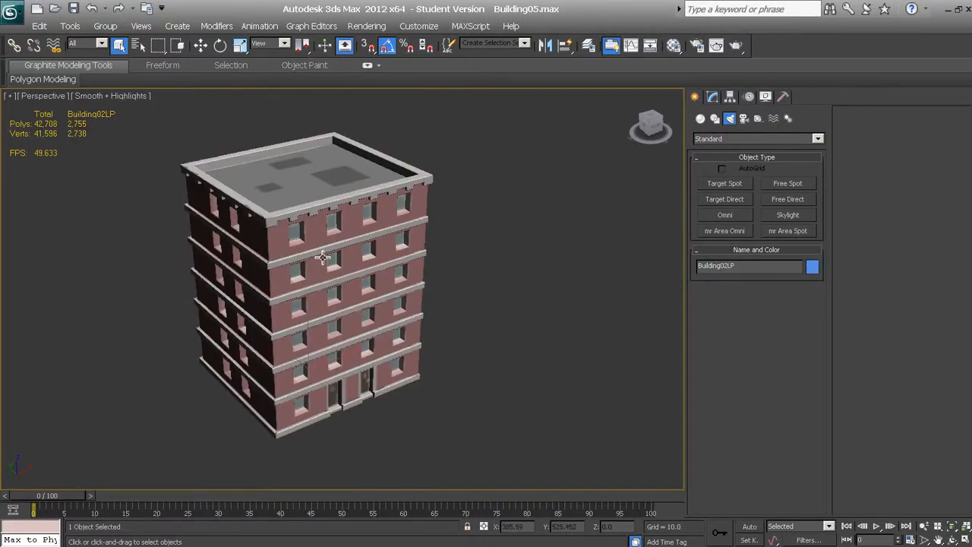
Step: Test-render the perspective view of the low-poly building twice and check the scene's material slots
{"action": "left_click", "coordinate": [736, 47]}
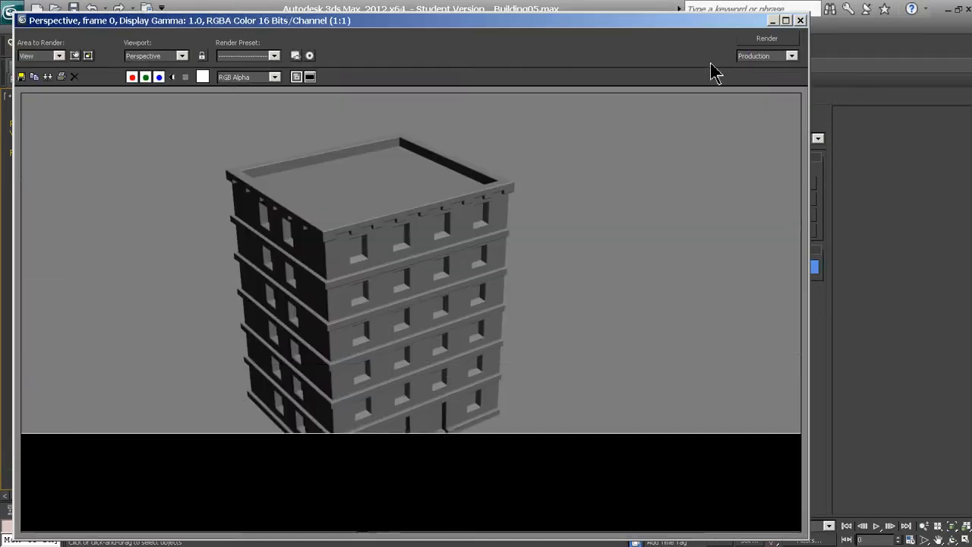
{"action": "left_click", "coordinate": [798, 22]}
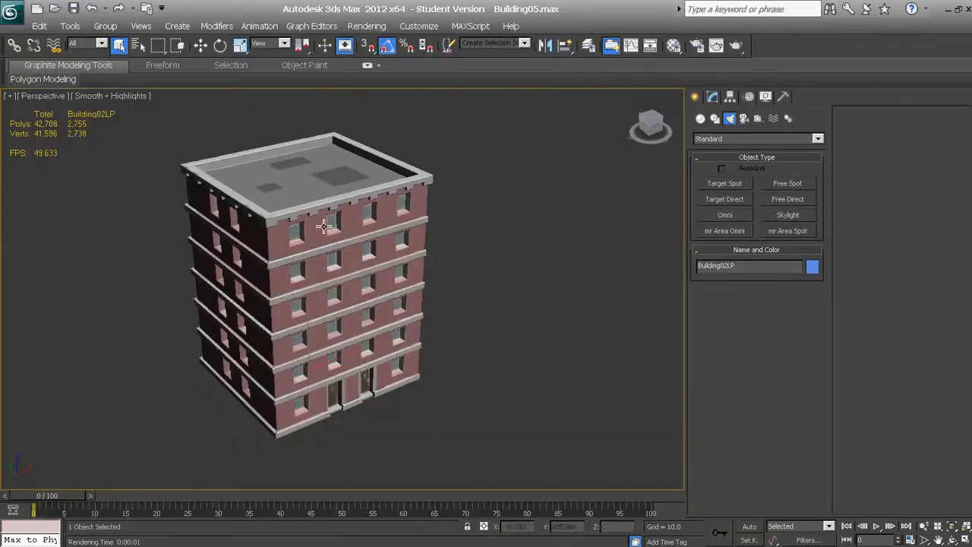
{"action": "left_click", "coordinate": [735, 45]}
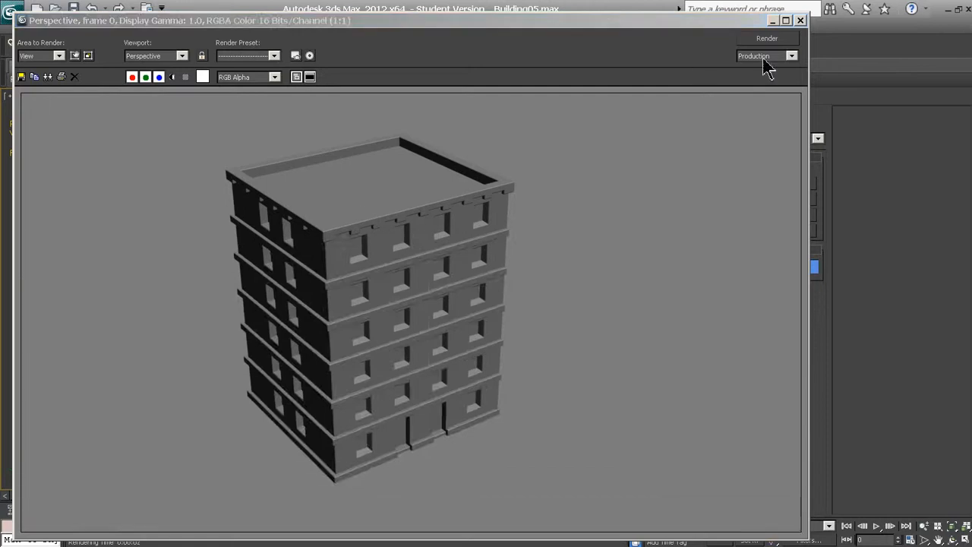
{"action": "left_click", "coordinate": [800, 22]}
{"action": "left_click", "coordinate": [448, 278]}
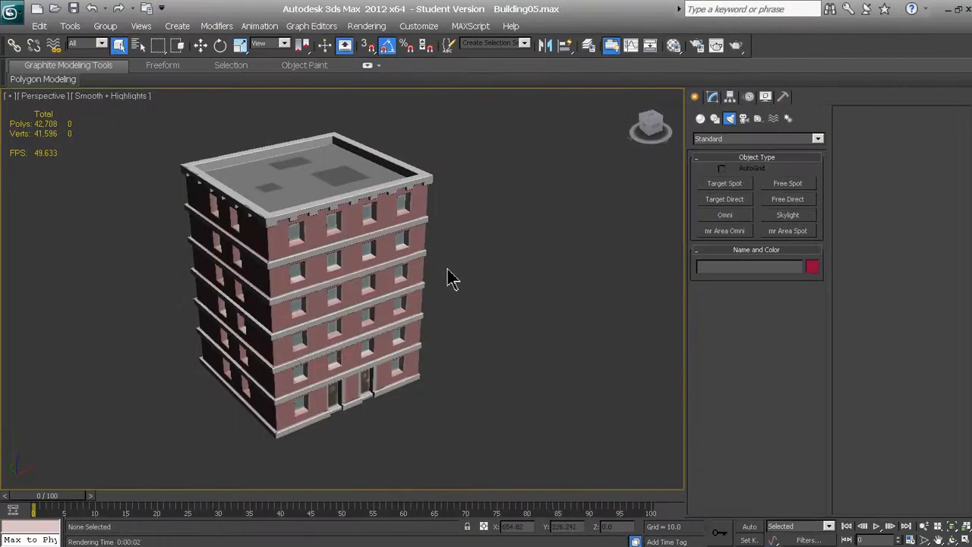
{"action": "key", "text": "m"}
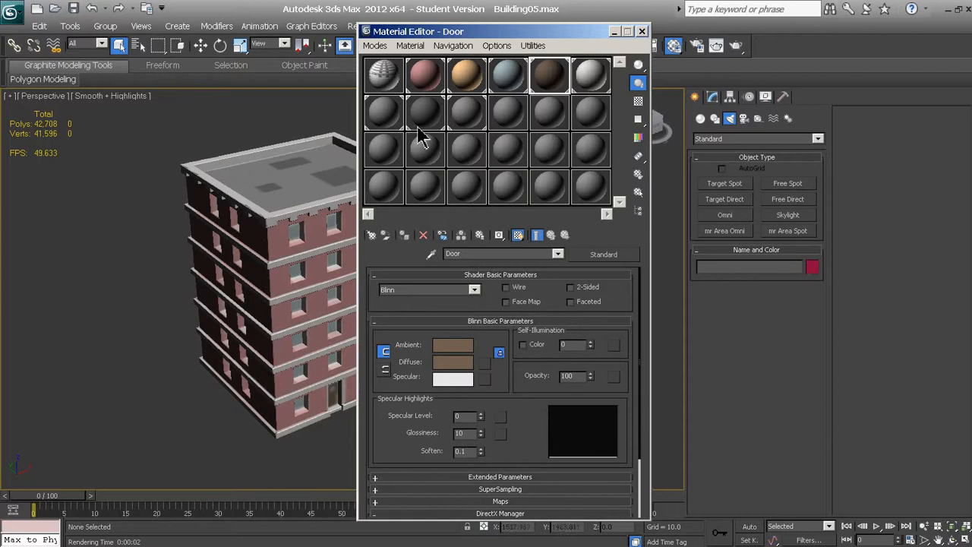
{"action": "left_click", "coordinate": [642, 32]}
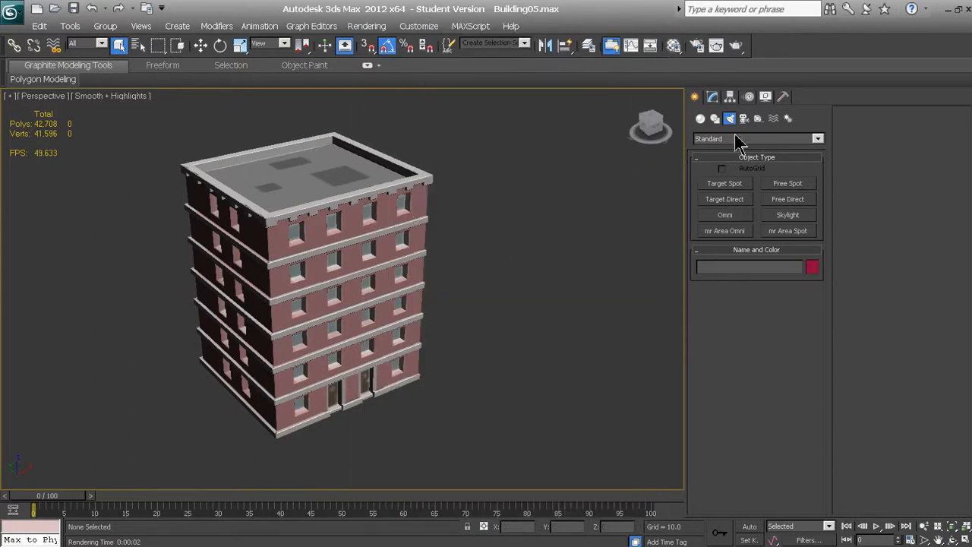
Step: Create a standard omni light beside the building and move it to about X -496, Y -533, Z 883
{"action": "left_click", "coordinate": [738, 217]}
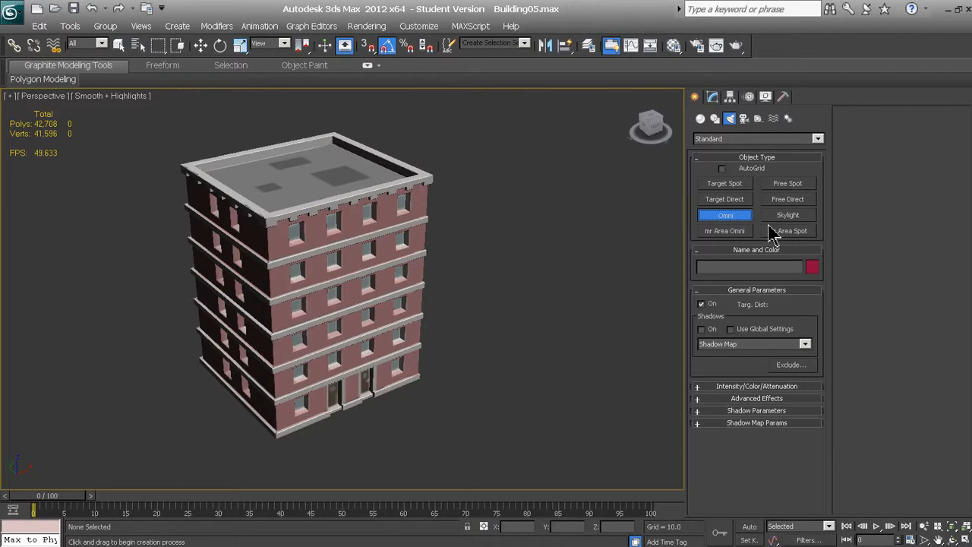
{"action": "scroll", "coordinate": [399, 287], "scroll_direction": "down", "scroll_amount": 4}
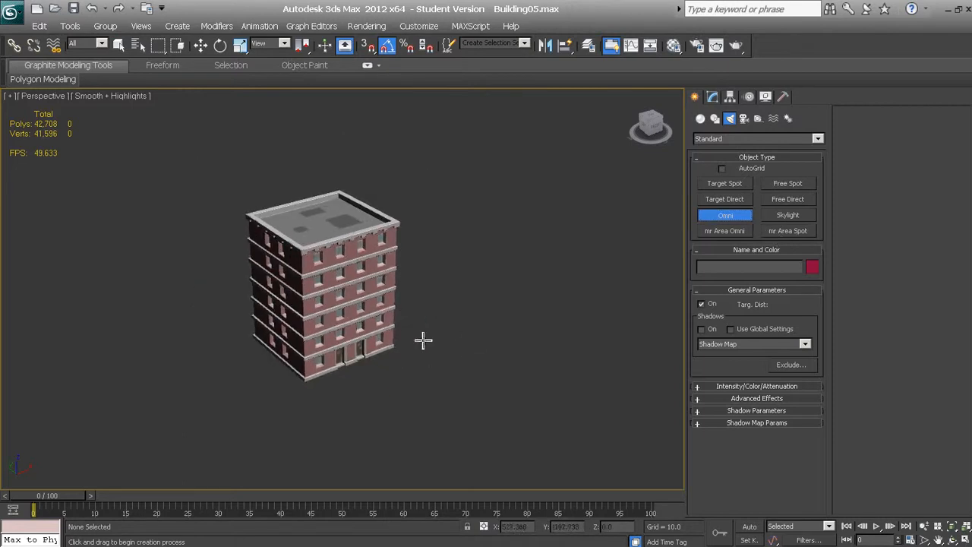
{"action": "scroll", "coordinate": [423, 340], "scroll_direction": "down", "scroll_amount": 3}
{"action": "left_click", "coordinate": [414, 400]}
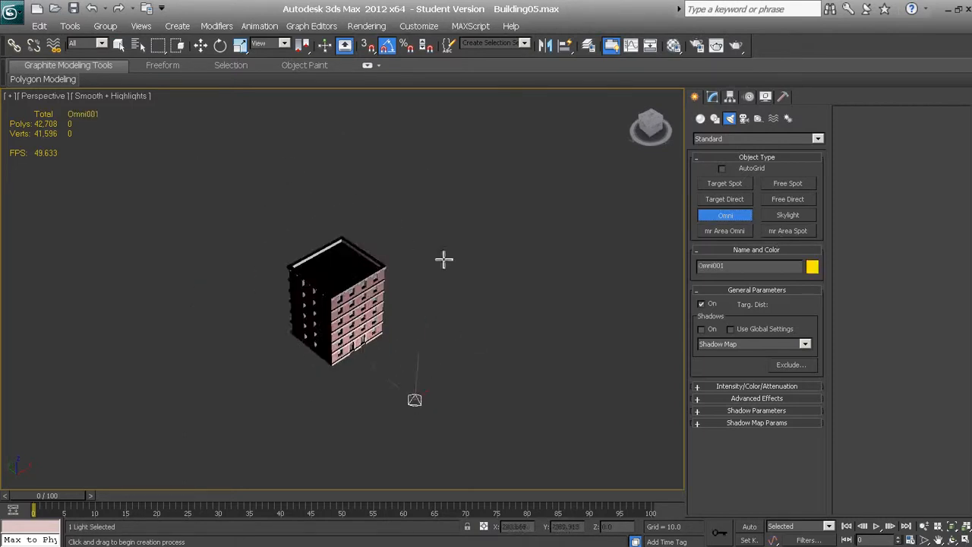
{"action": "key", "text": "w"}
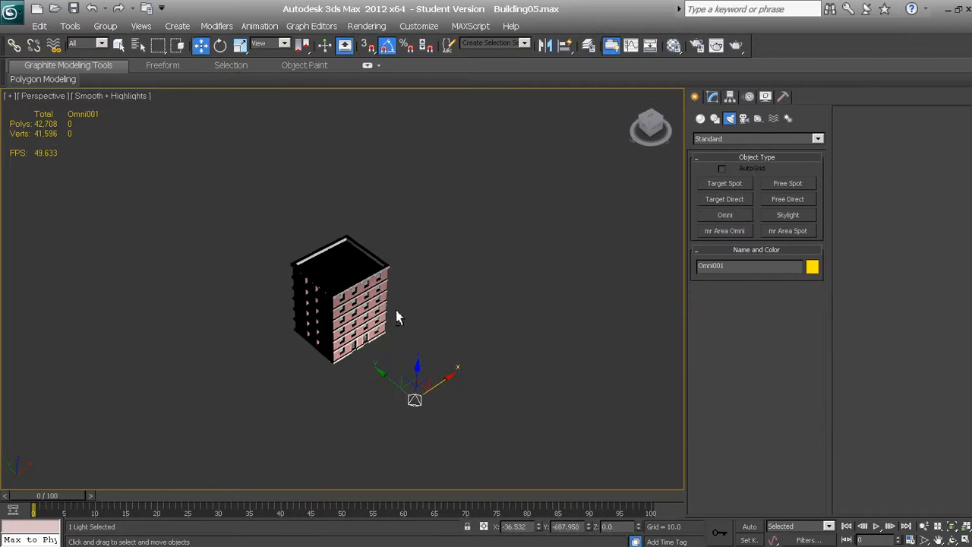
{"action": "left_click_drag", "start_coordinate": [417, 371], "coordinate": [335, 273]}
Step: Examine how the omni light illuminates the building's roof and facades up close and from a distance
{"action": "middle_click_drag", "start_coordinate": [364, 320], "coordinate": [355, 313], "text": "alt"}
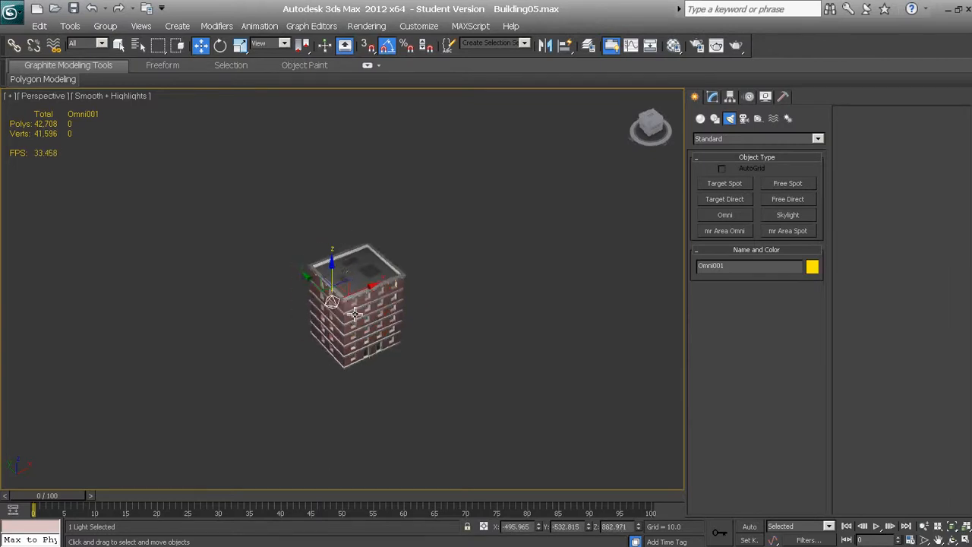
{"action": "scroll", "coordinate": [346, 278], "scroll_direction": "up", "scroll_amount": 5}
{"action": "scroll", "coordinate": [369, 293], "scroll_direction": "down", "scroll_amount": 5}
{"action": "scroll", "coordinate": [353, 304], "scroll_direction": "up", "scroll_amount": 1}
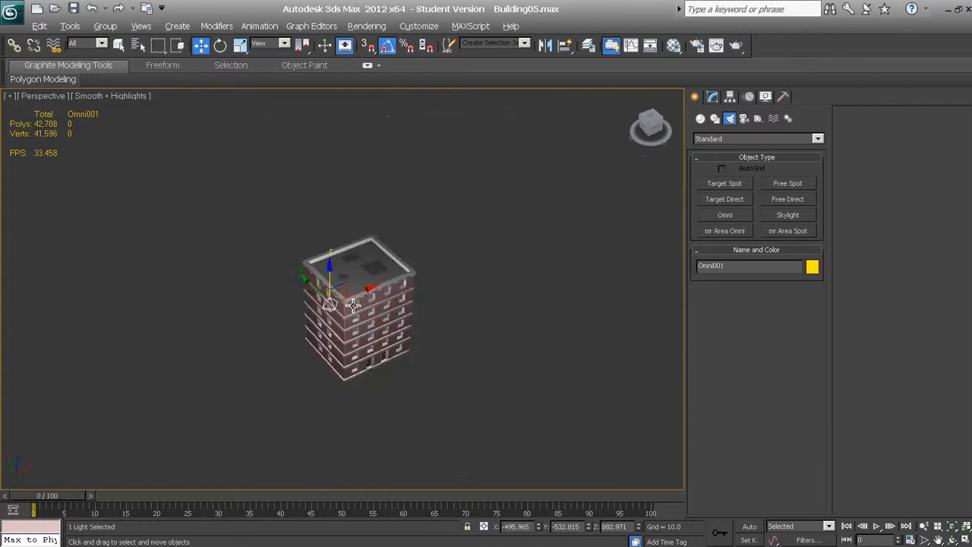
{"action": "scroll", "coordinate": [368, 278], "scroll_direction": "up", "scroll_amount": 4}
{"action": "scroll", "coordinate": [350, 300], "scroll_direction": "down", "scroll_amount": 2}
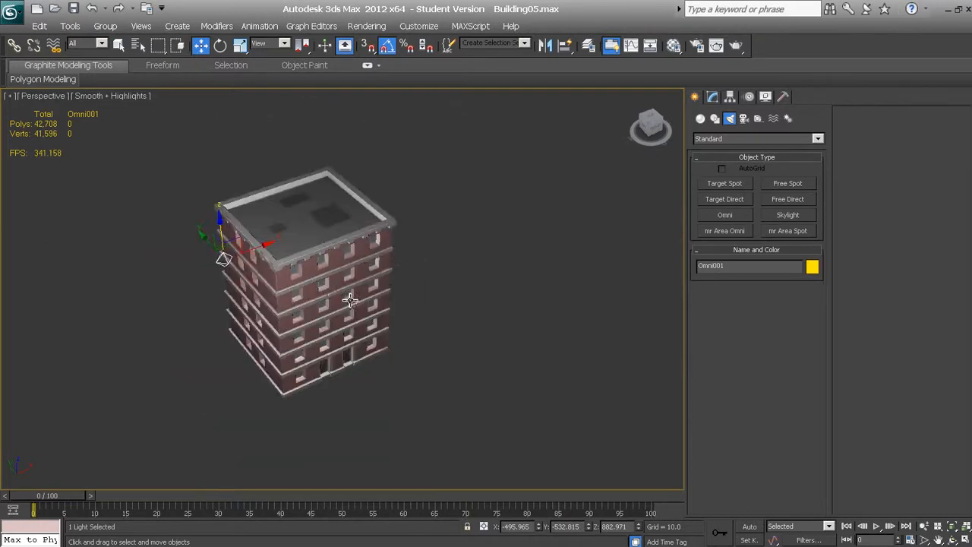
{"action": "scroll", "coordinate": [334, 243], "scroll_direction": "up", "scroll_amount": 4}
{"action": "scroll", "coordinate": [336, 256], "scroll_direction": "down", "scroll_amount": 4}
{"action": "left_click", "coordinate": [118, 45]}
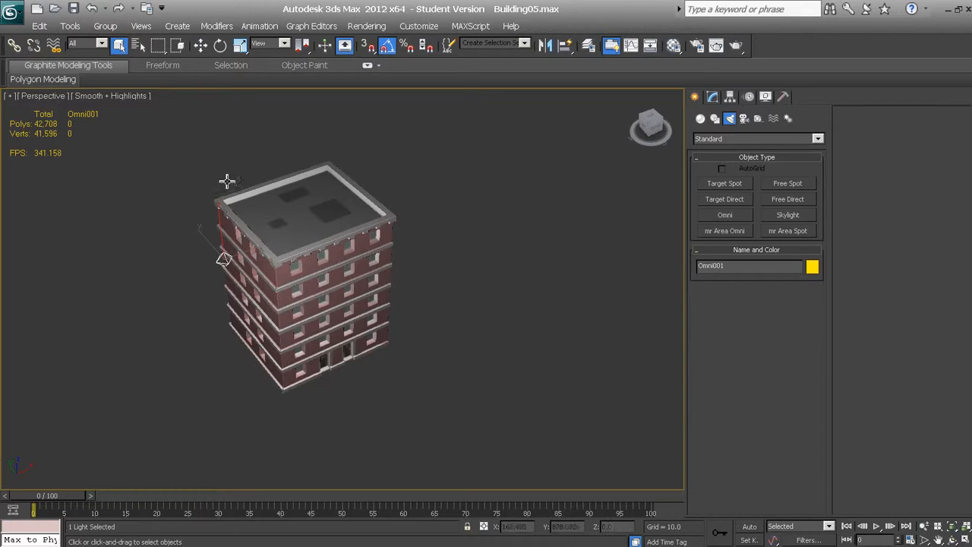
{"action": "scroll", "coordinate": [215, 157], "scroll_direction": "up", "scroll_amount": 4}
{"action": "scroll", "coordinate": [202, 135], "scroll_direction": "down", "scroll_amount": 4}
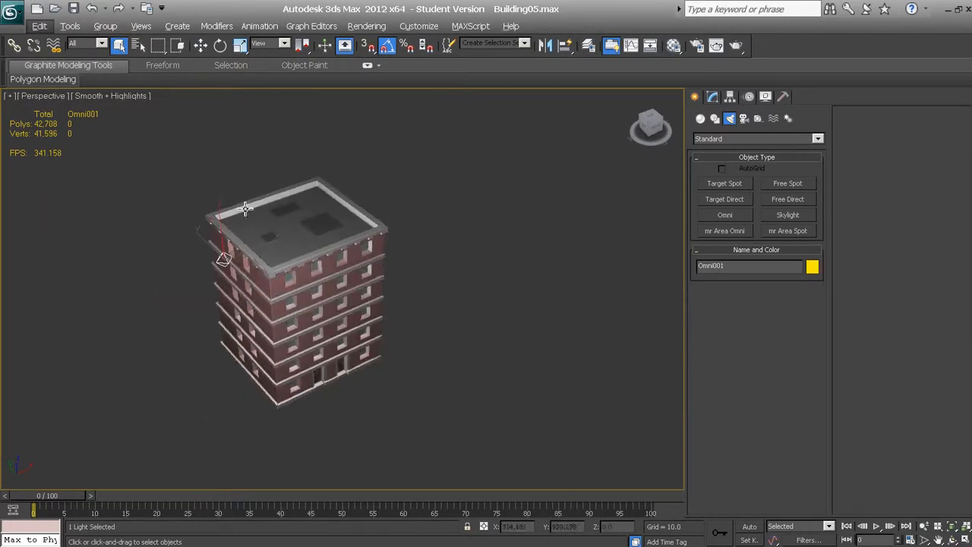
Step: Display the omni light's parameters and move the light along the Y axis to about -571
{"action": "left_click", "coordinate": [712, 96]}
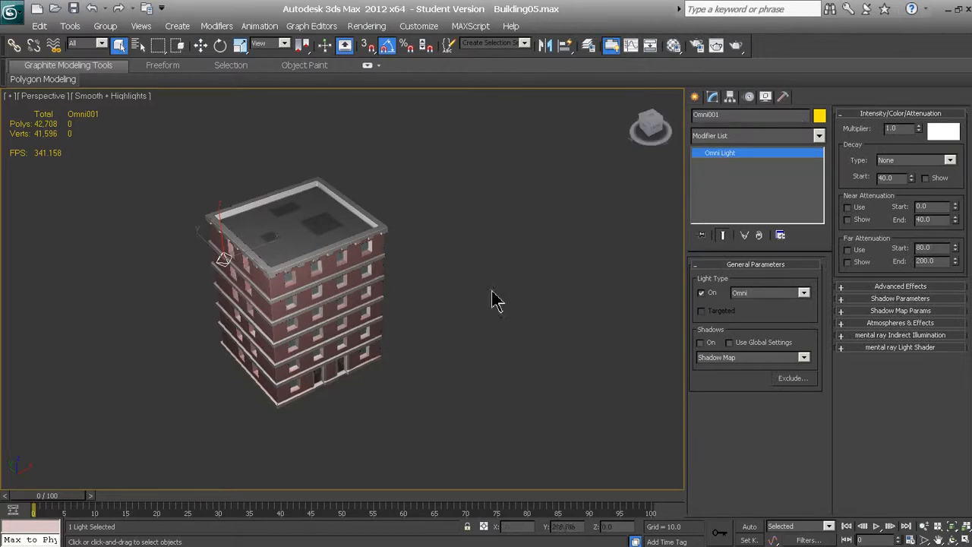
{"action": "left_click", "coordinate": [200, 45]}
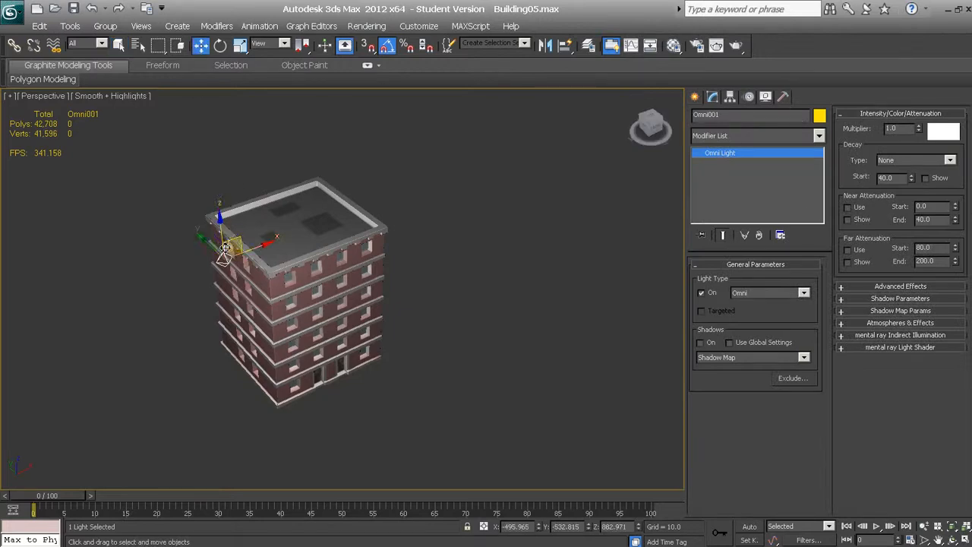
{"action": "left_click_drag", "start_coordinate": [218, 229], "coordinate": [209, 247]}
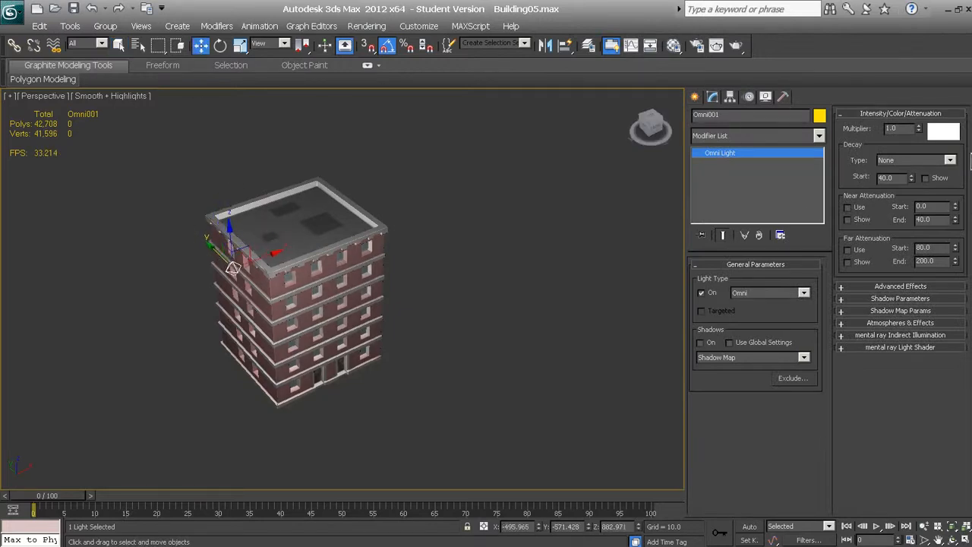
Step: Change the omni light's color to a pale green-white with RGB 239, 251, 243
{"action": "left_click", "coordinate": [943, 133]}
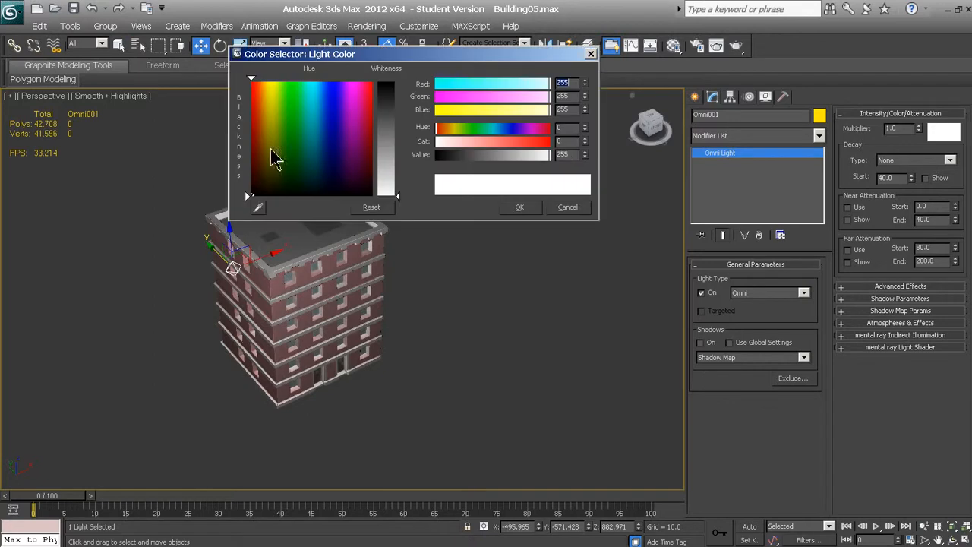
{"action": "left_click", "coordinate": [271, 129]}
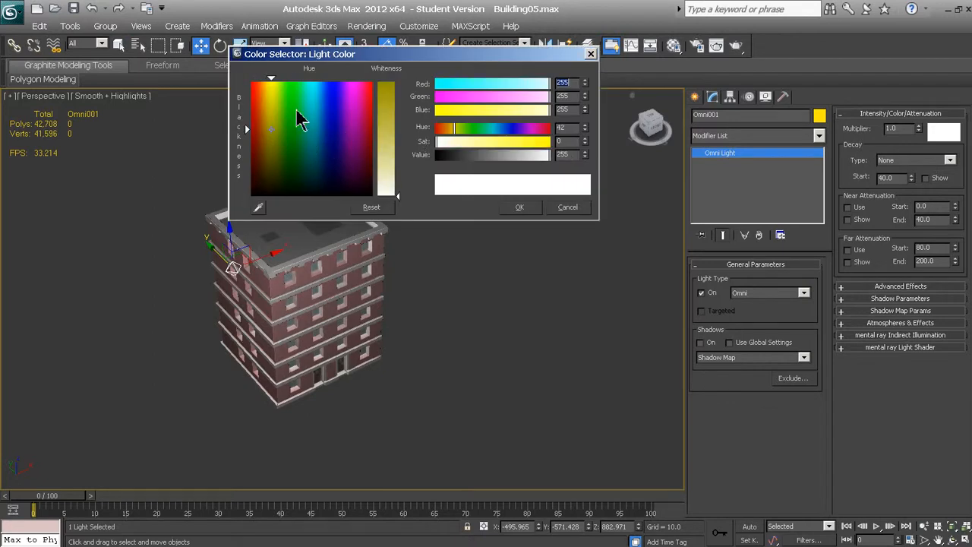
{"action": "left_click", "coordinate": [297, 110]}
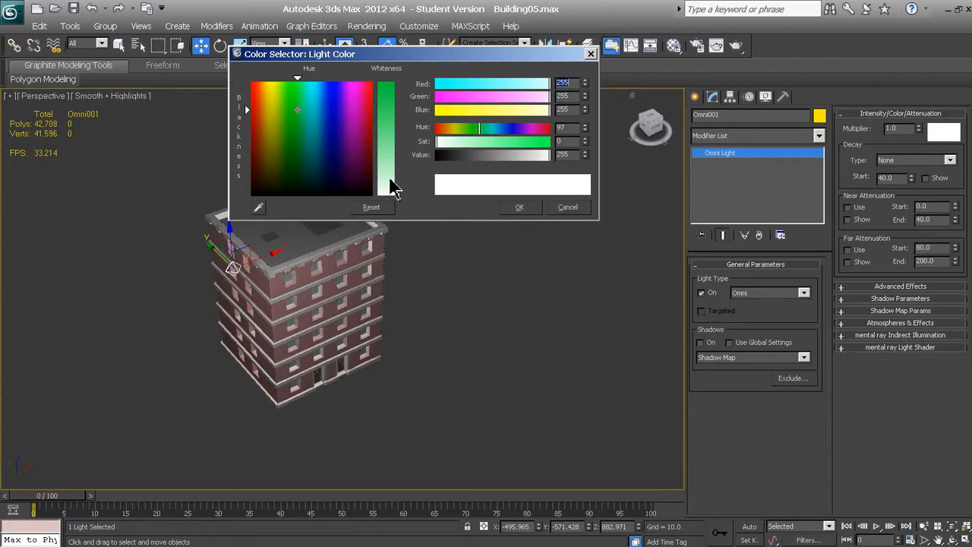
{"action": "left_click", "coordinate": [391, 182]}
{"action": "left_click_drag", "start_coordinate": [390, 183], "coordinate": [393, 190]}
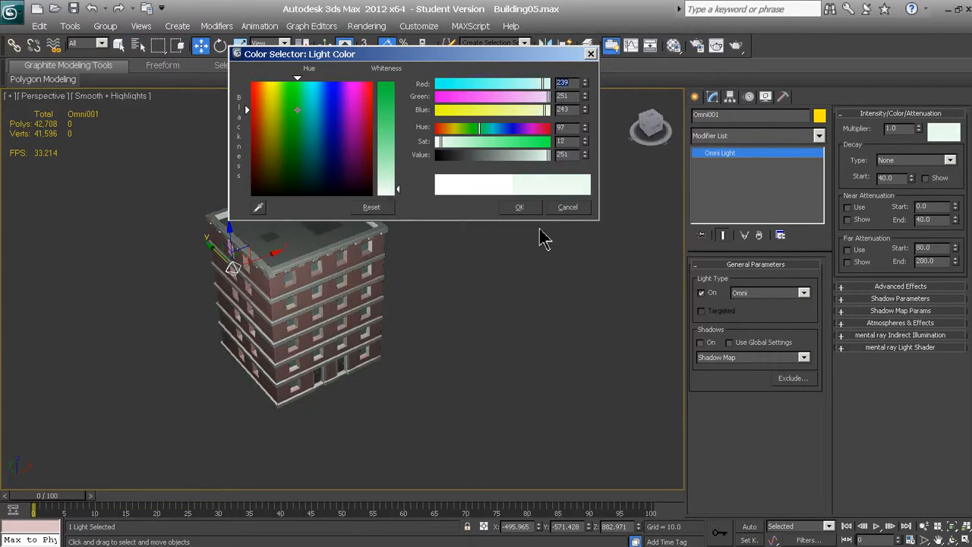
{"action": "left_click", "coordinate": [519, 208]}
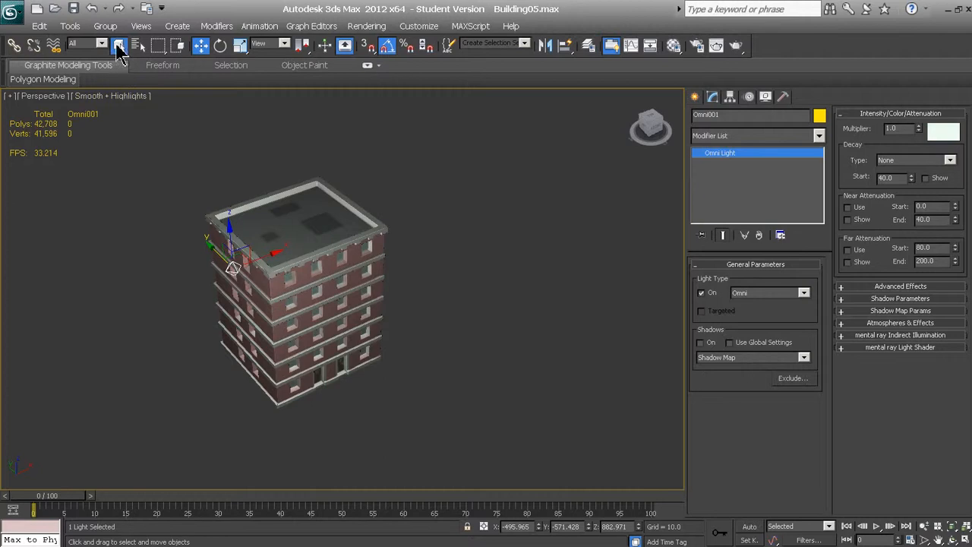
Step: Turn on shadows for the omni light and test-render the whole building in the perspective view
{"action": "left_click", "coordinate": [118, 44]}
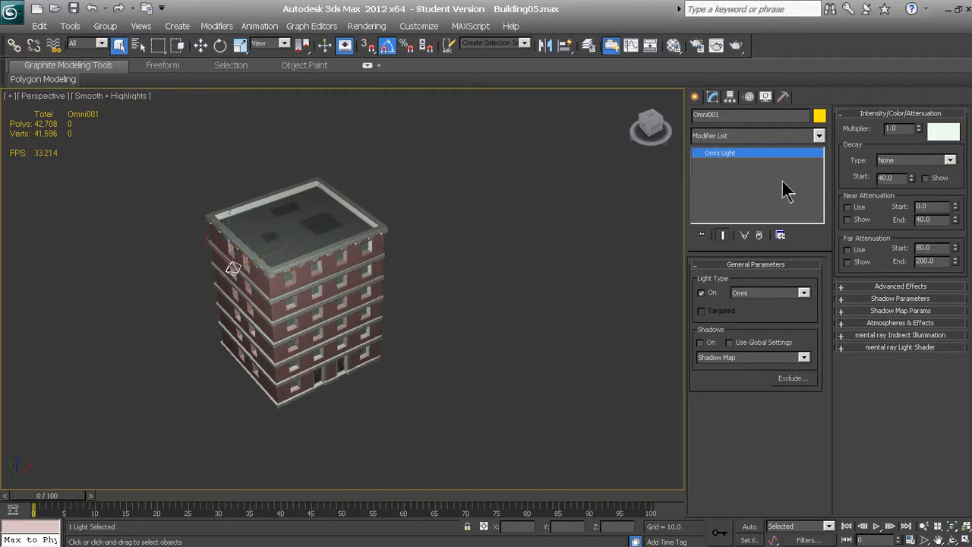
{"action": "left_click", "coordinate": [700, 343]}
{"action": "scroll", "coordinate": [389, 312], "scroll_direction": "up", "scroll_amount": 5}
{"action": "middle_click_drag", "start_coordinate": [390, 317], "coordinate": [389, 275]}
{"action": "scroll", "coordinate": [389, 275], "scroll_direction": "down", "scroll_amount": 4}
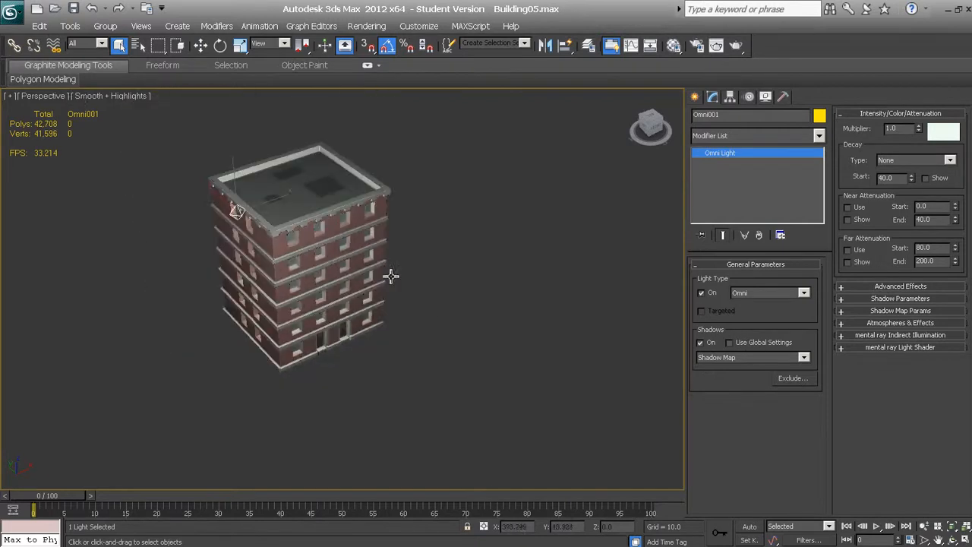
{"action": "scroll", "coordinate": [380, 277], "scroll_direction": "down", "scroll_amount": 2}
{"action": "scroll", "coordinate": [379, 278], "scroll_direction": "up", "scroll_amount": 3}
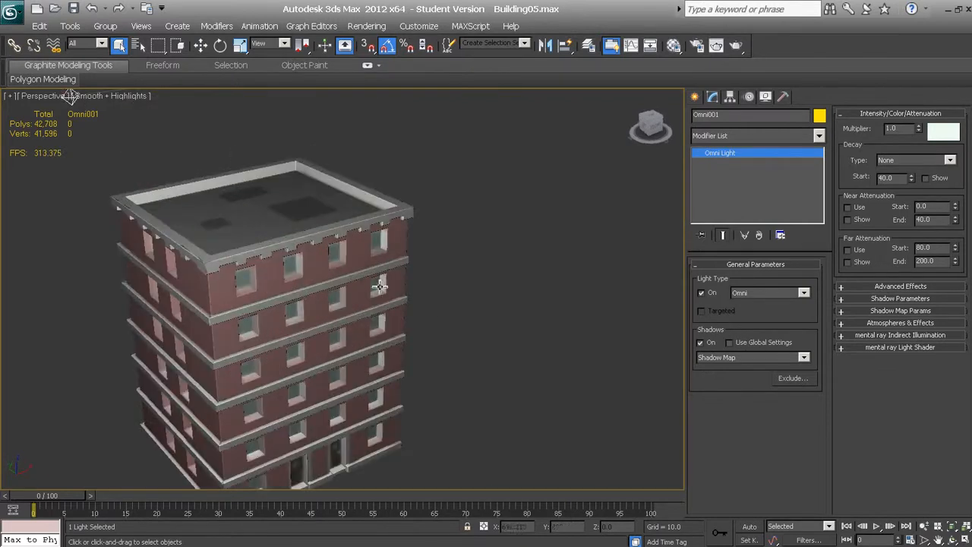
{"action": "middle_click_drag", "start_coordinate": [380, 283], "coordinate": [414, 233]}
{"action": "scroll", "coordinate": [406, 246], "scroll_direction": "down", "scroll_amount": 3}
{"action": "scroll", "coordinate": [406, 246], "scroll_direction": "up", "scroll_amount": 2}
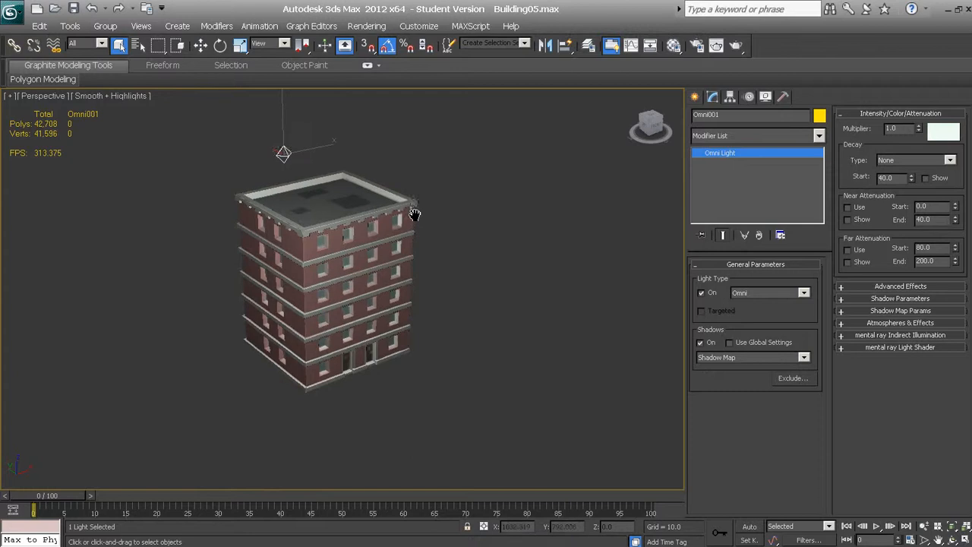
{"action": "scroll", "coordinate": [445, 202], "scroll_direction": "up", "scroll_amount": 2}
{"action": "left_click", "coordinate": [736, 46]}
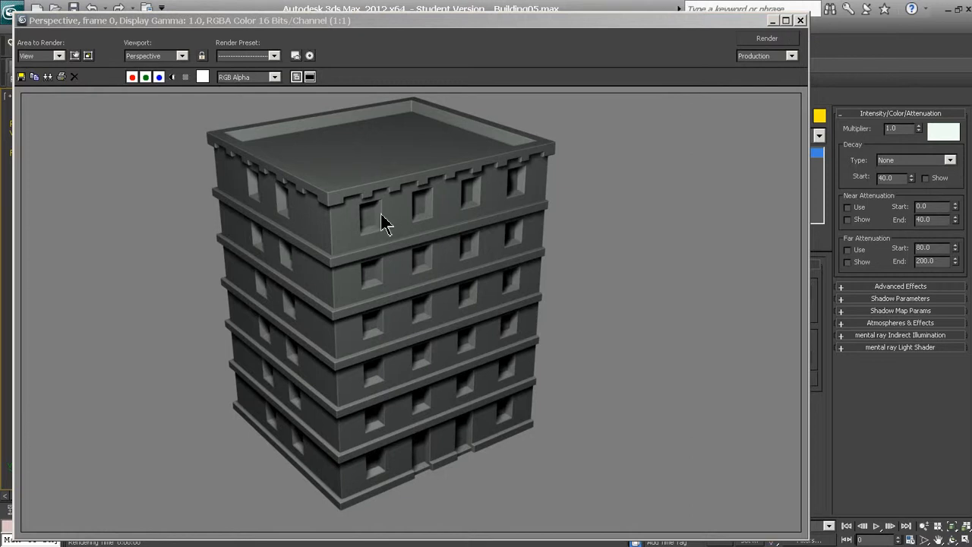
{"action": "left_click", "coordinate": [801, 21]}
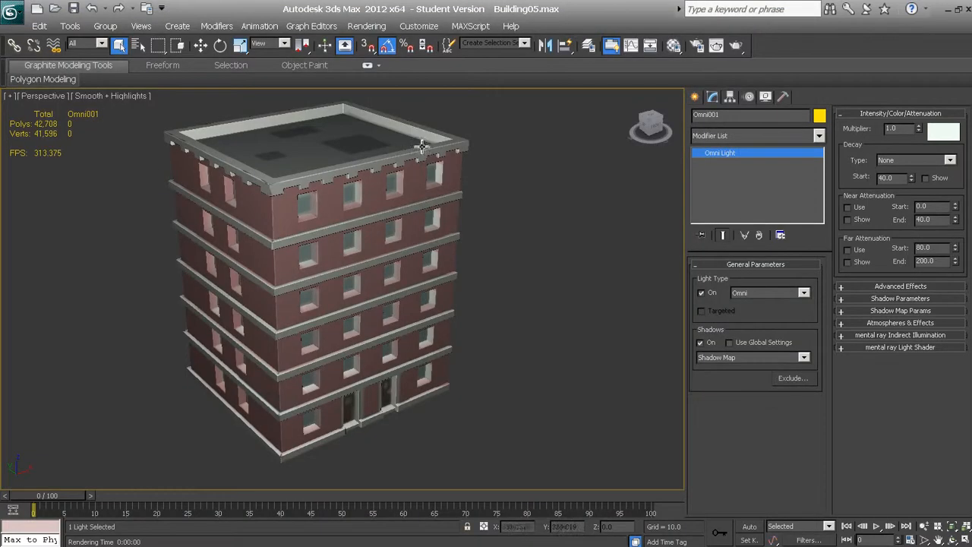
Step: Select the low-poly building Building02LP, frame it in the view and open its Render To Texture settings
{"action": "left_click", "coordinate": [401, 204]}
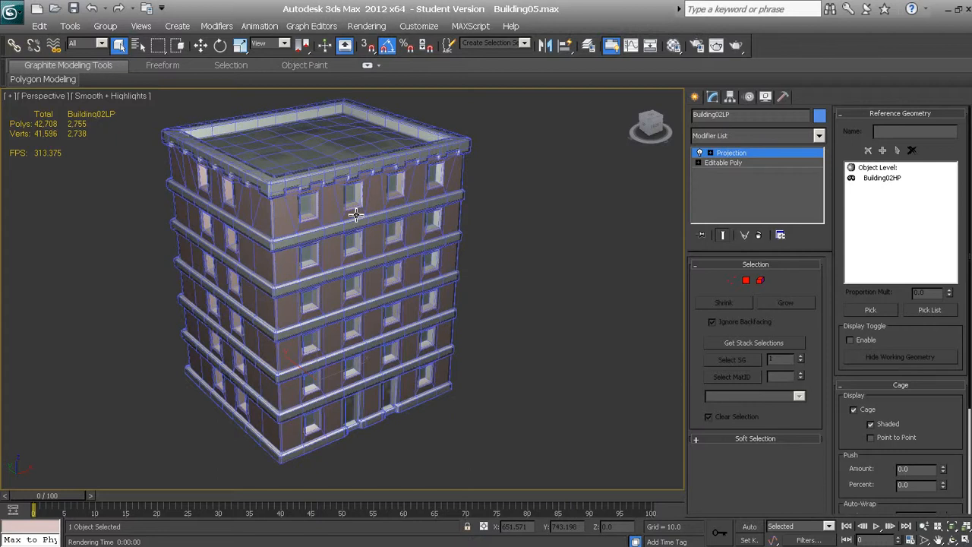
{"action": "scroll", "coordinate": [352, 217], "scroll_direction": "down", "scroll_amount": 5}
{"action": "scroll", "coordinate": [352, 216], "scroll_direction": "up", "scroll_amount": 5}
{"action": "scroll", "coordinate": [352, 217], "scroll_direction": "down", "scroll_amount": 5}
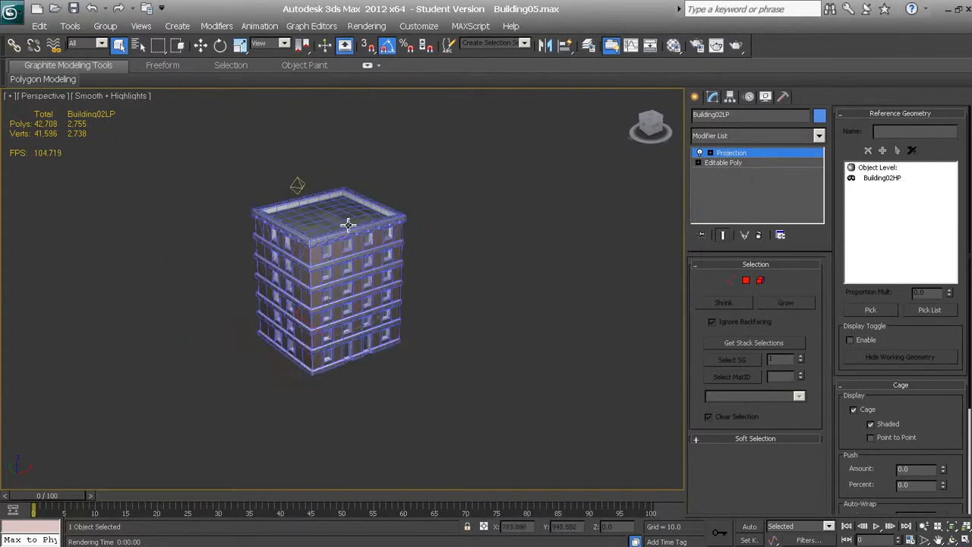
{"action": "key", "text": "z"}
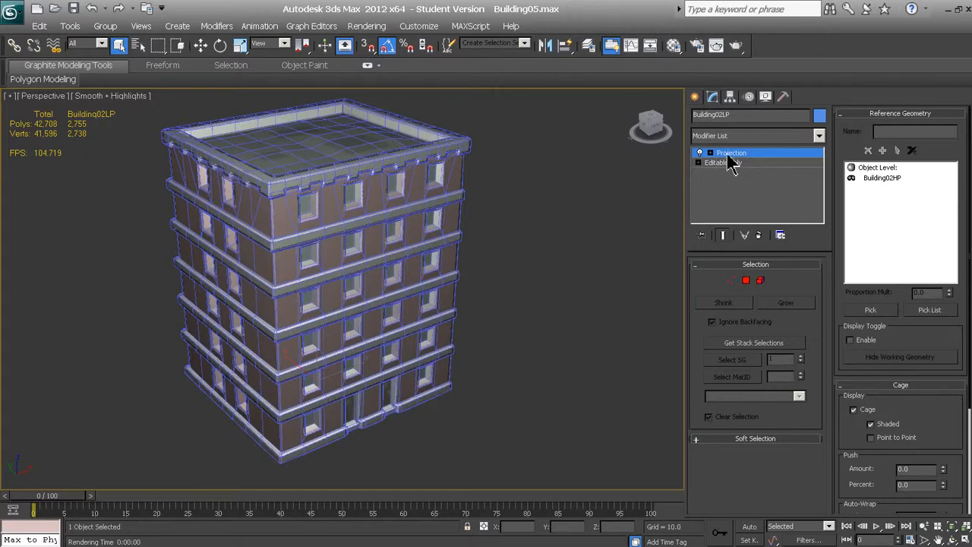
{"action": "left_click", "coordinate": [366, 25]}
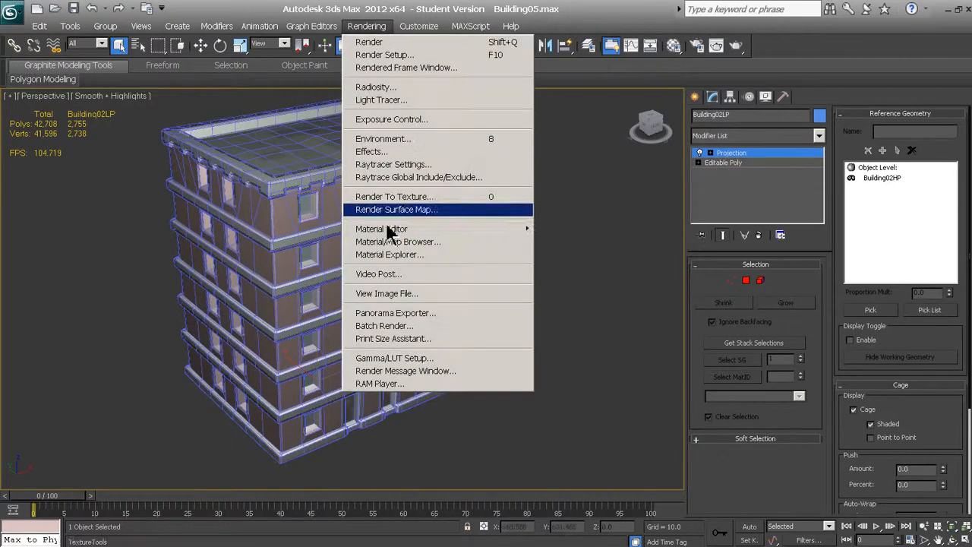
{"action": "left_click", "coordinate": [391, 199]}
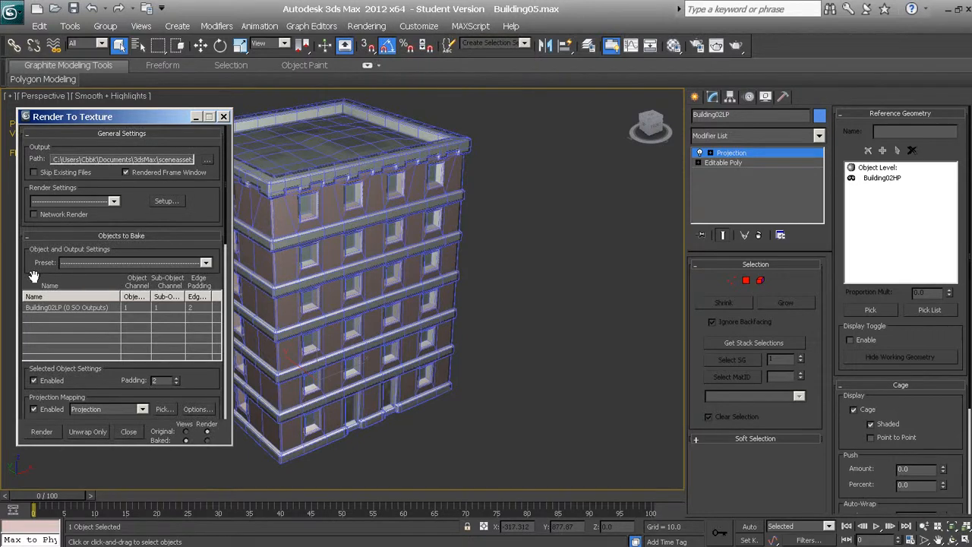
Step: Rename the DiffuseMap output element BakedDiffuseMap and include lighting and shadows in it
{"action": "scroll", "coordinate": [46, 275], "scroll_direction": "down", "scroll_amount": 5}
{"action": "scroll", "coordinate": [31, 248], "scroll_direction": "down", "scroll_amount": 5}
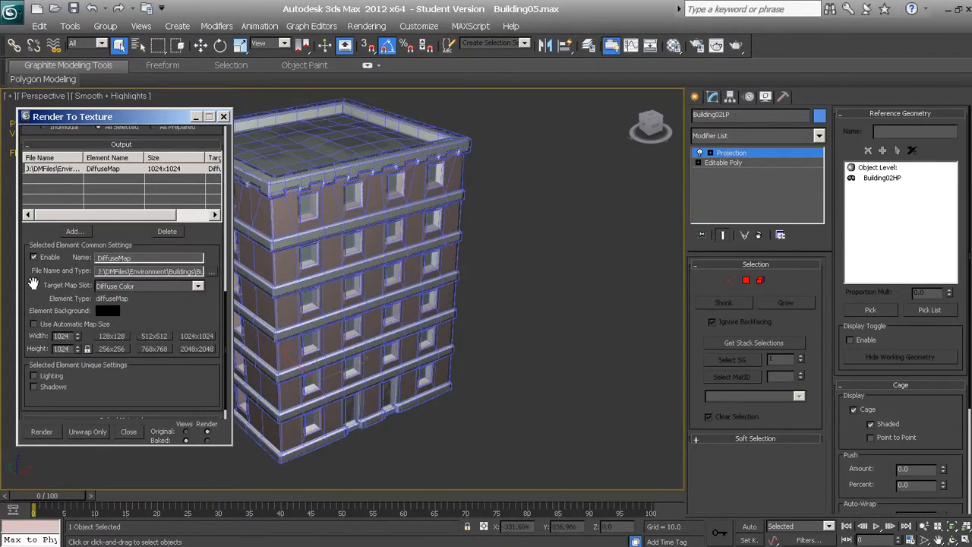
{"action": "left_click_drag", "start_coordinate": [33, 282], "coordinate": [34, 256]}
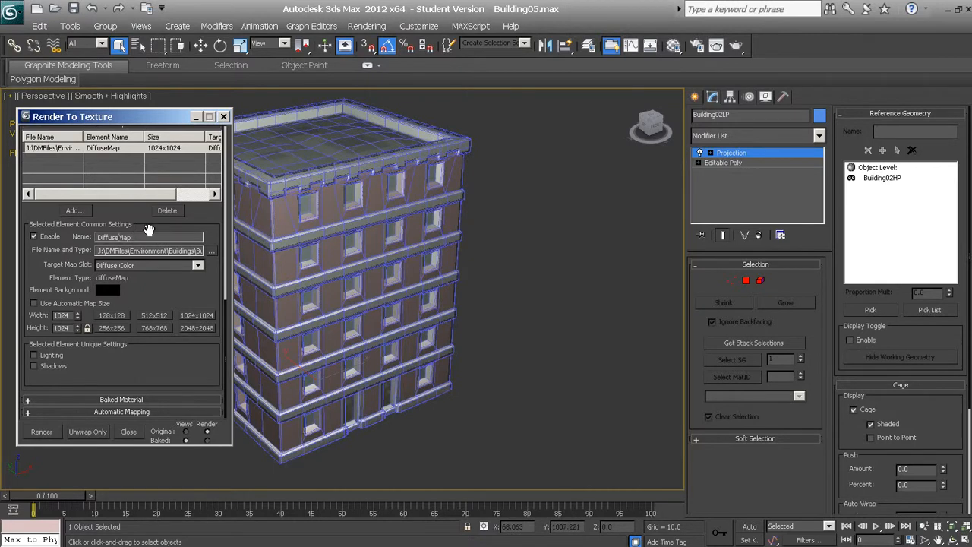
{"action": "key", "text": "BackSpace"}
{"action": "key", "text": "BackSpace"}
{"action": "key", "text": "BackSpace"}
{"action": "key", "text": "BackSpace"}
{"action": "key", "text": "BackSpace"}
{"action": "key", "text": "BackSpace"}
{"action": "type", "text": "BakedDiffu"}
{"action": "left_click", "coordinate": [147, 291]}
{"action": "left_click", "coordinate": [34, 366]}
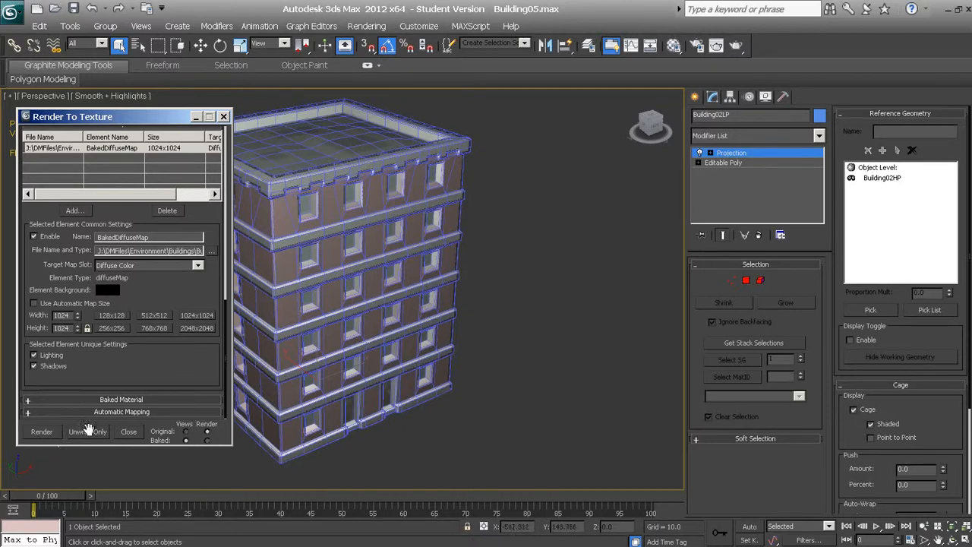
Step: Bake the BakedDiffuseMap texture for the low-poly building, and unhide the Building2HP layer
{"action": "left_click", "coordinate": [41, 432]}
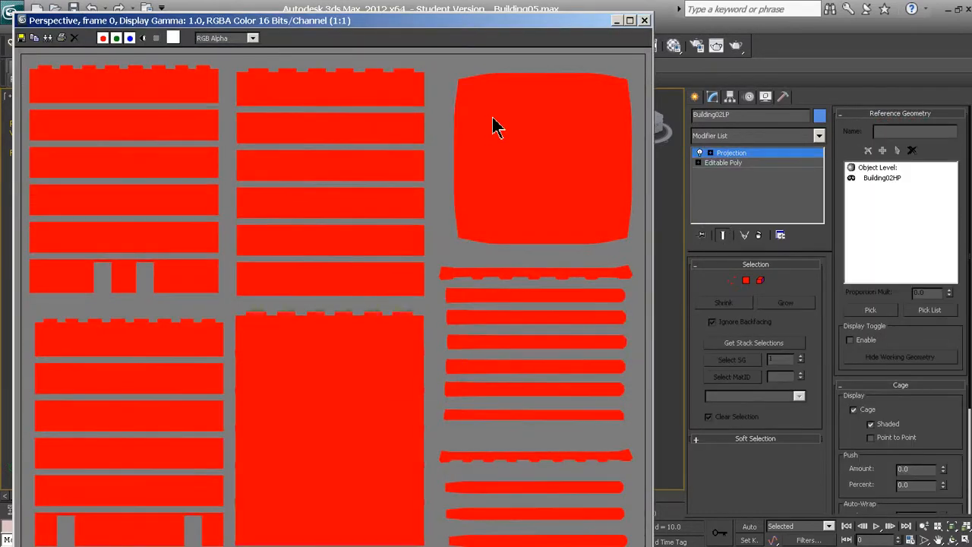
{"action": "left_click", "coordinate": [645, 20]}
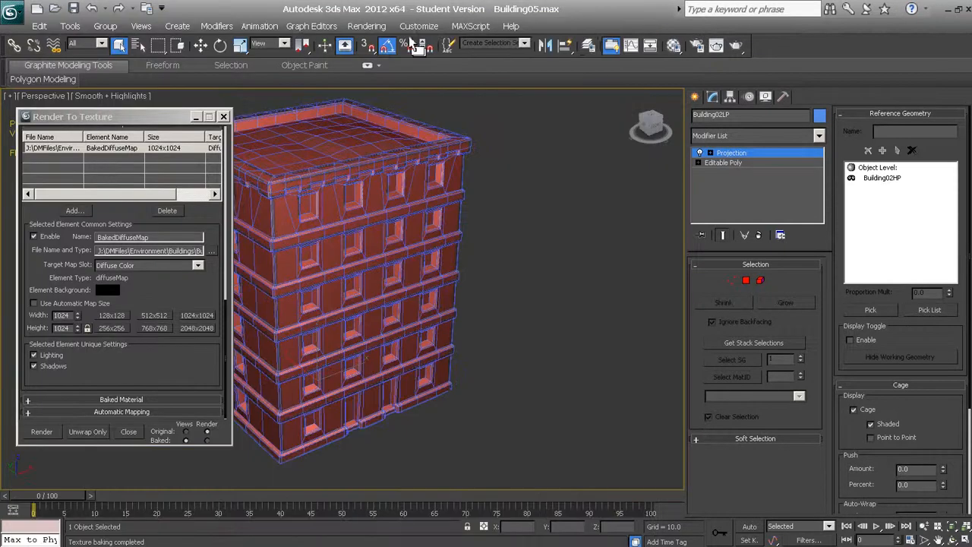
{"action": "left_click", "coordinate": [588, 46]}
{"action": "left_click", "coordinate": [692, 236]}
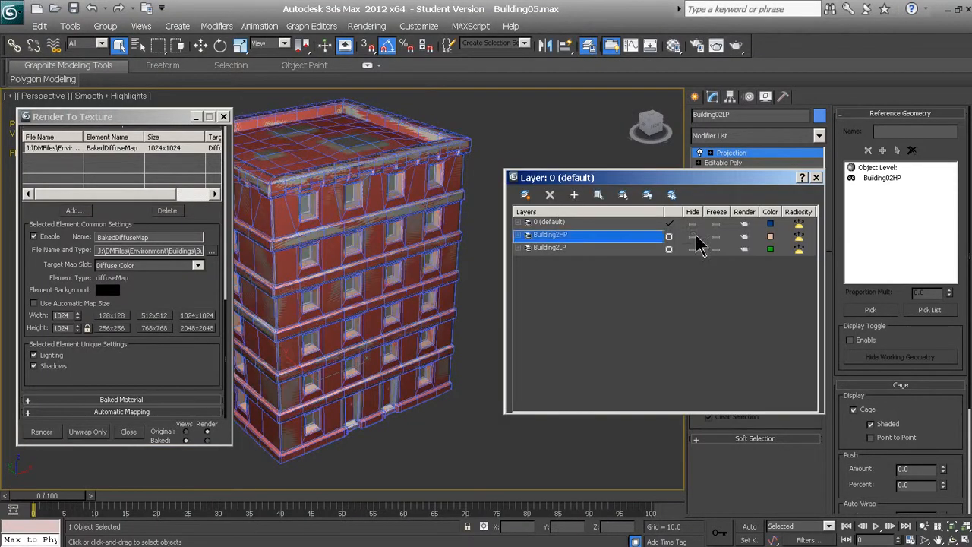
{"action": "left_click", "coordinate": [815, 176]}
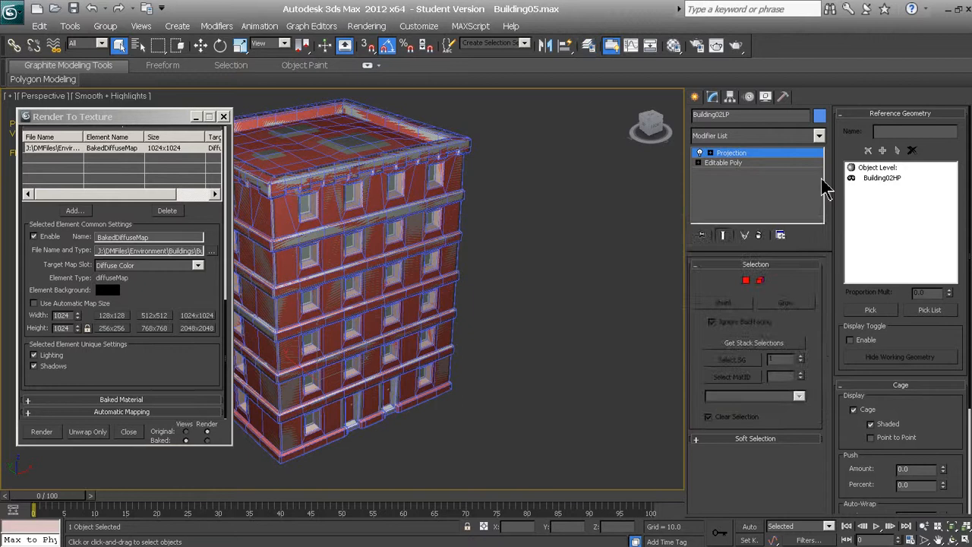
Step: Bake the diffuse texture again, overwriting the existing Building02LPBakedDiffuseMap.png file
{"action": "left_click", "coordinate": [41, 434]}
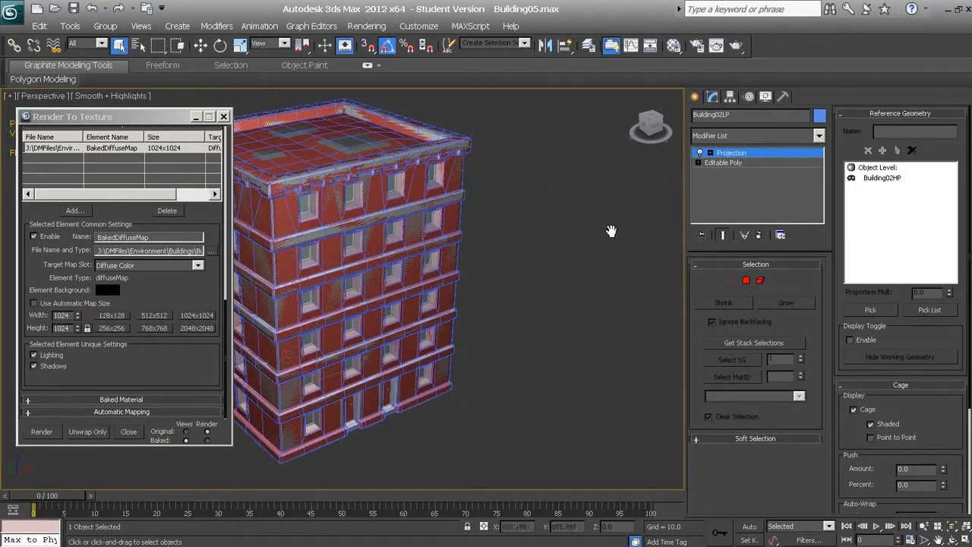
{"action": "left_click", "coordinate": [42, 432]}
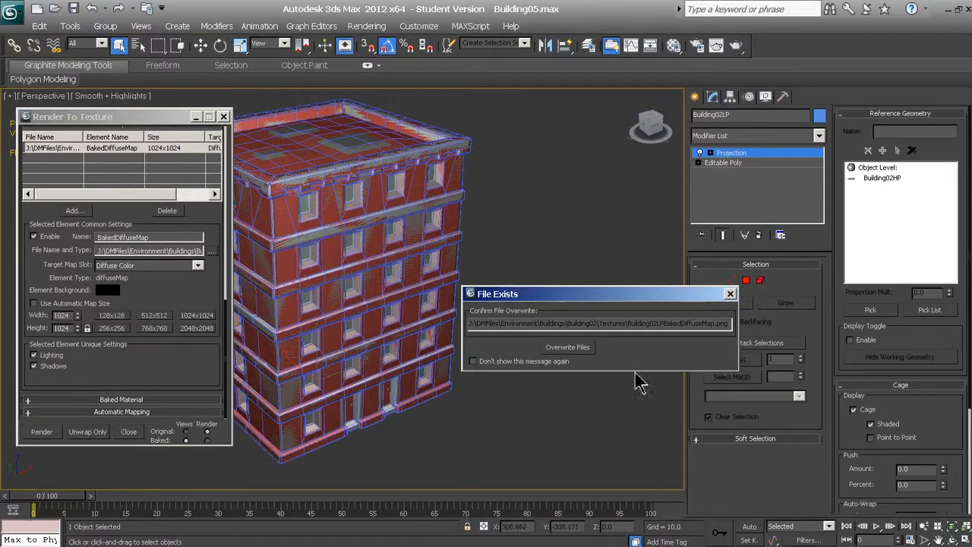
{"action": "left_click", "coordinate": [568, 348]}
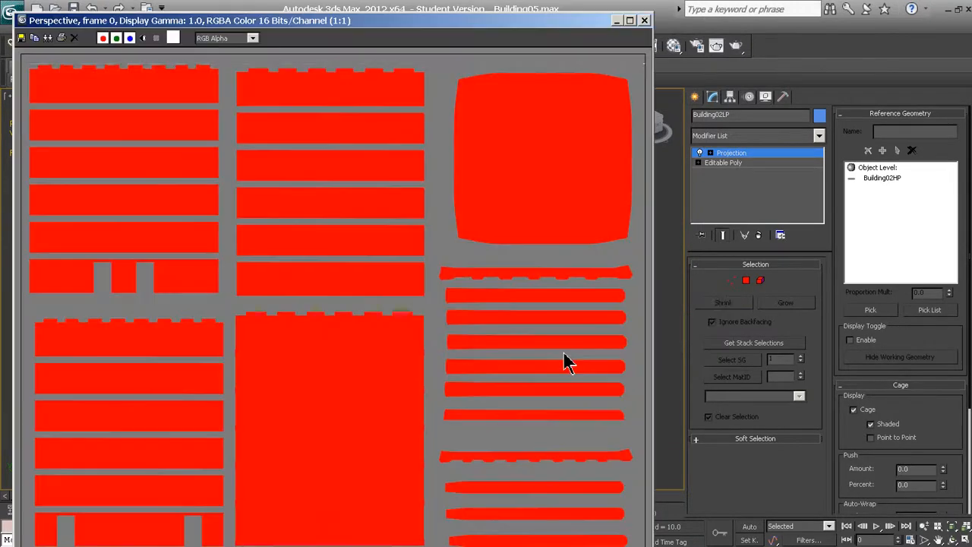